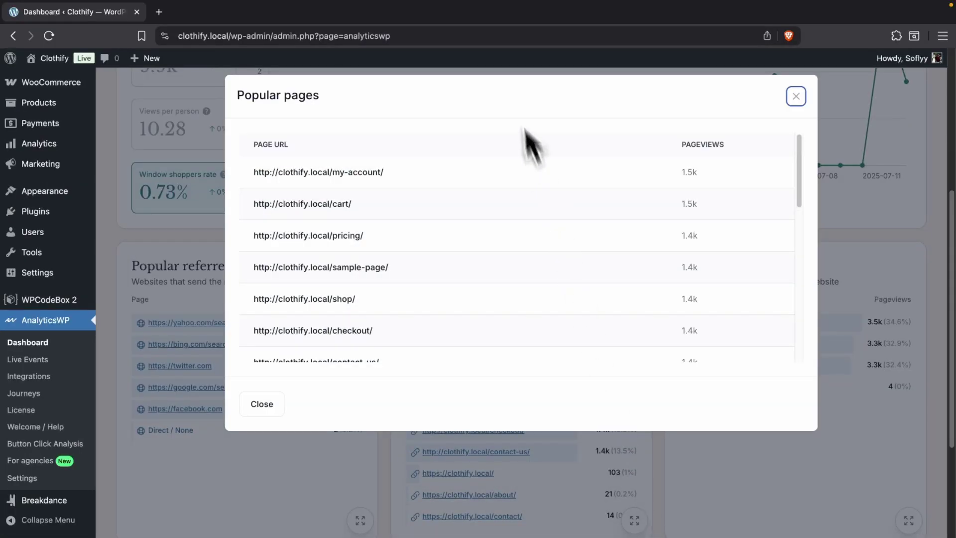
scroll(508, 189, "down", 1)
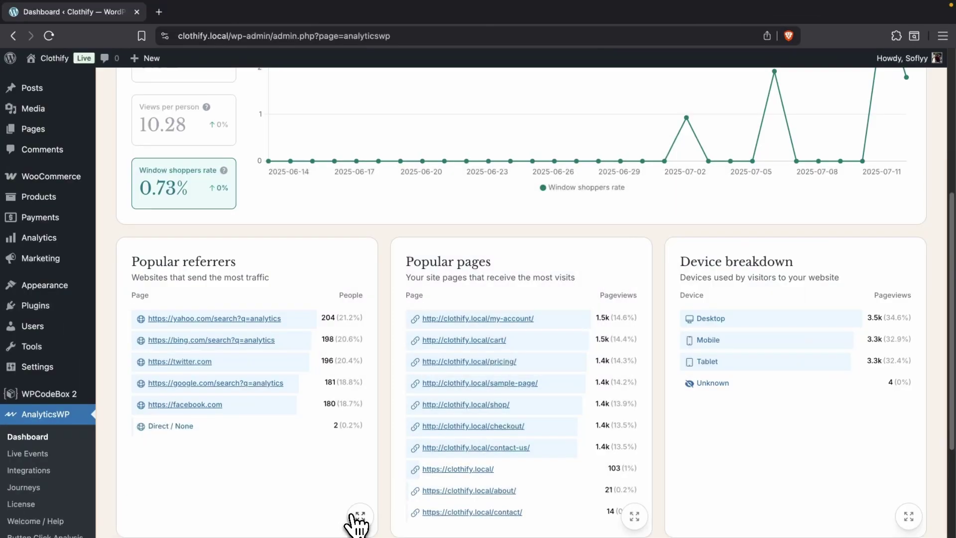
left_click(360, 519)
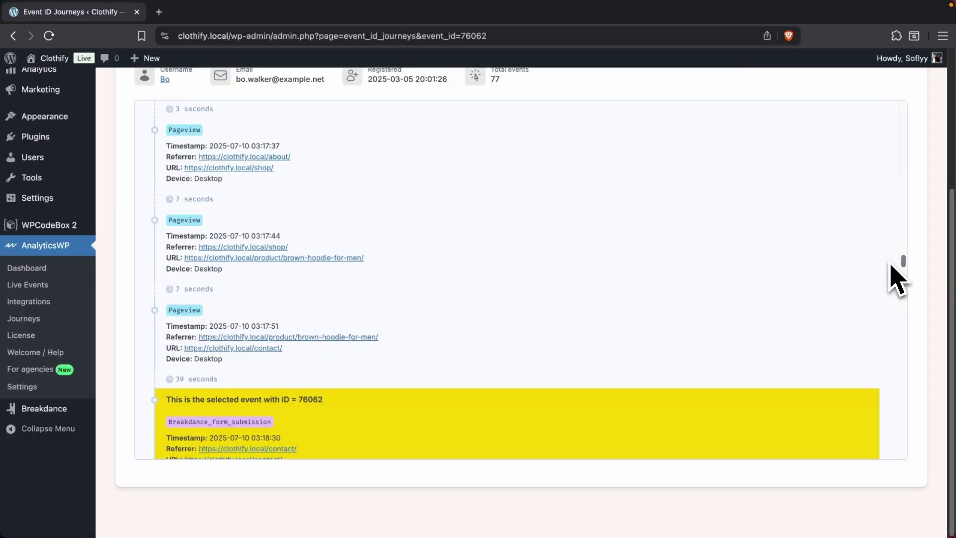
scroll(896, 277, "down", 1)
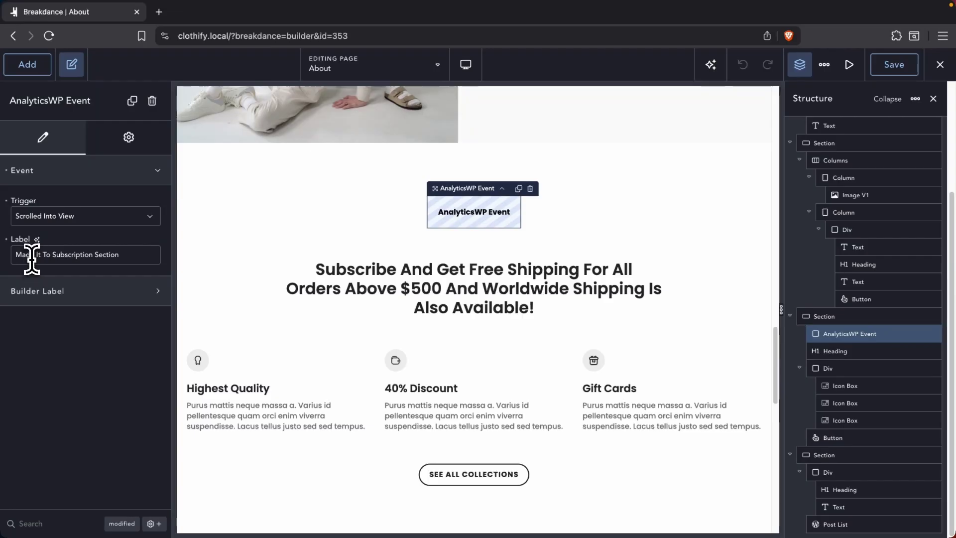
left_click_drag(32, 259, 123, 260)
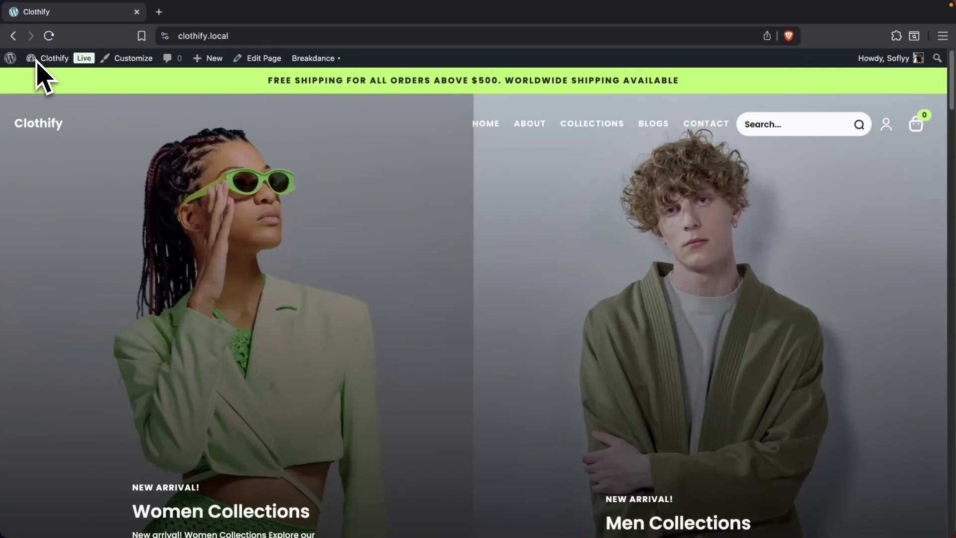
Go to the site's WordPress admin, open the installed plugins list and activate the AnalyticsWP plugin
mouse_move(50, 60)
left_click(30, 80)
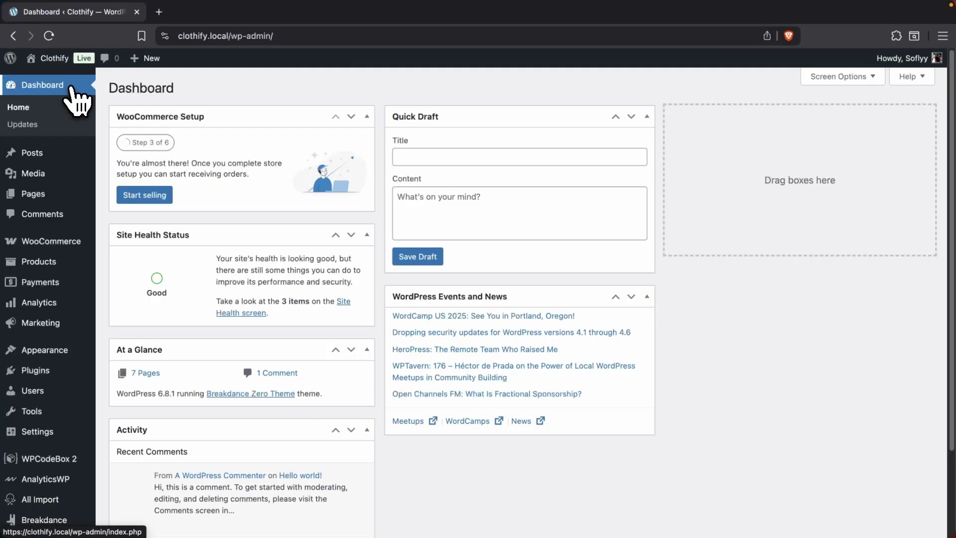
mouse_move(39, 195)
scroll(39, 201, "down", 3)
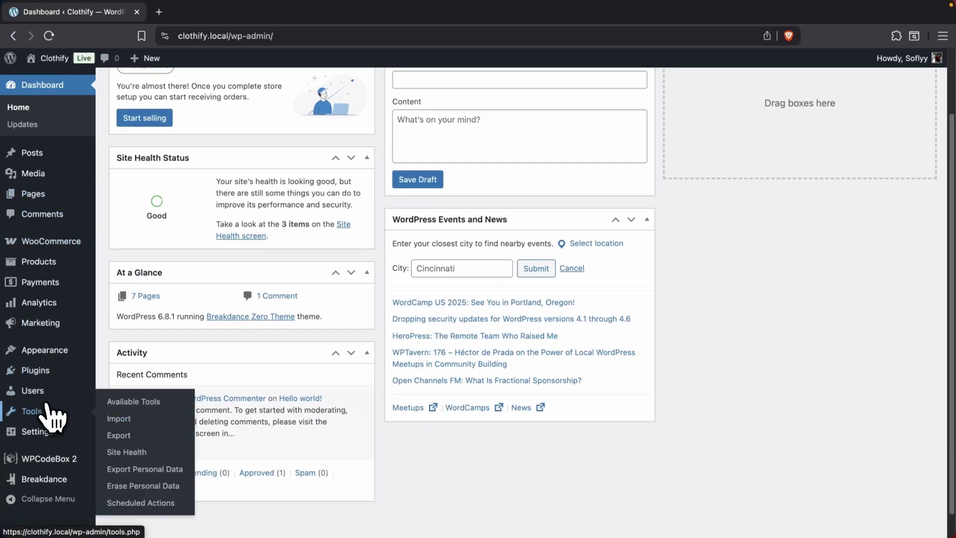
mouse_move(40, 371)
left_click(119, 382)
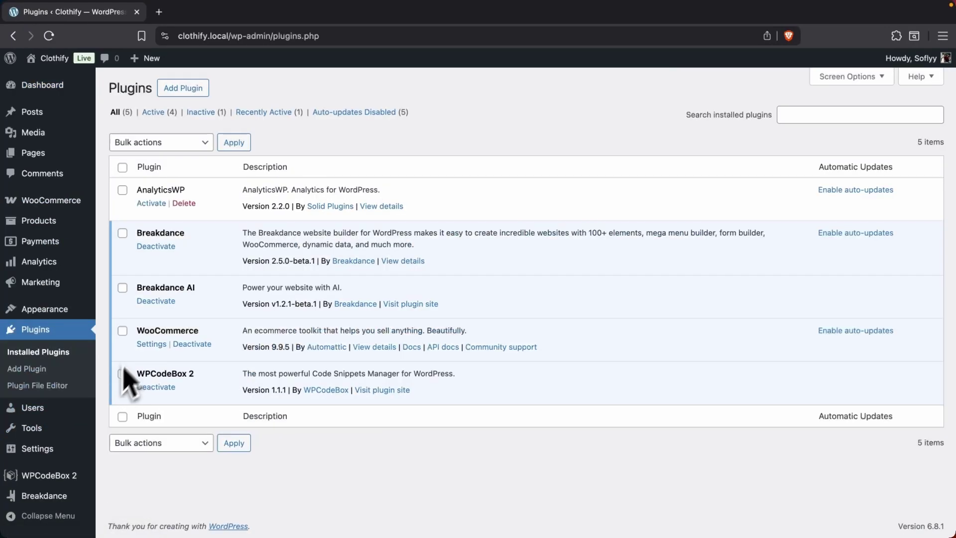
left_click(149, 203)
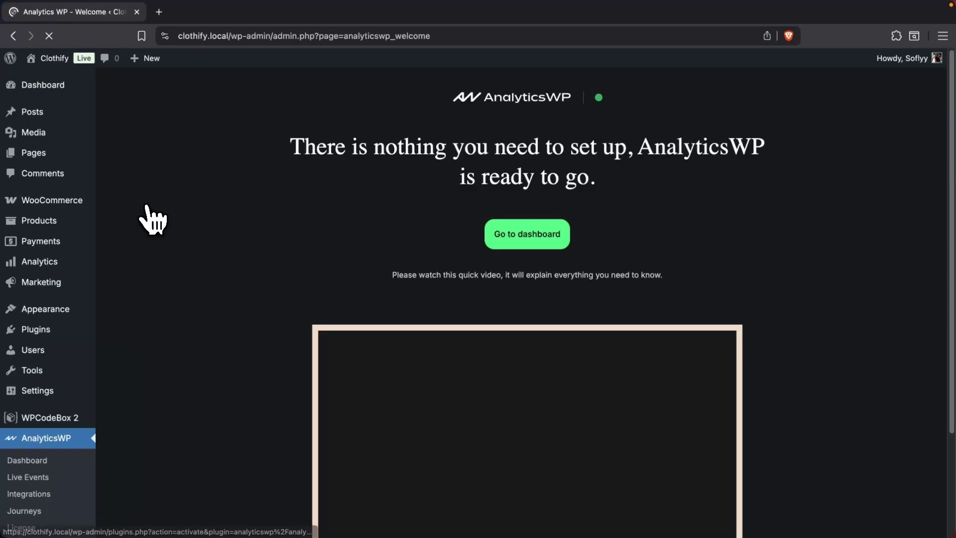
Open the AnalyticsWP dashboard and examine its visitor metrics, chart, popular referrers, popular pages and device breakdown
left_click(523, 249)
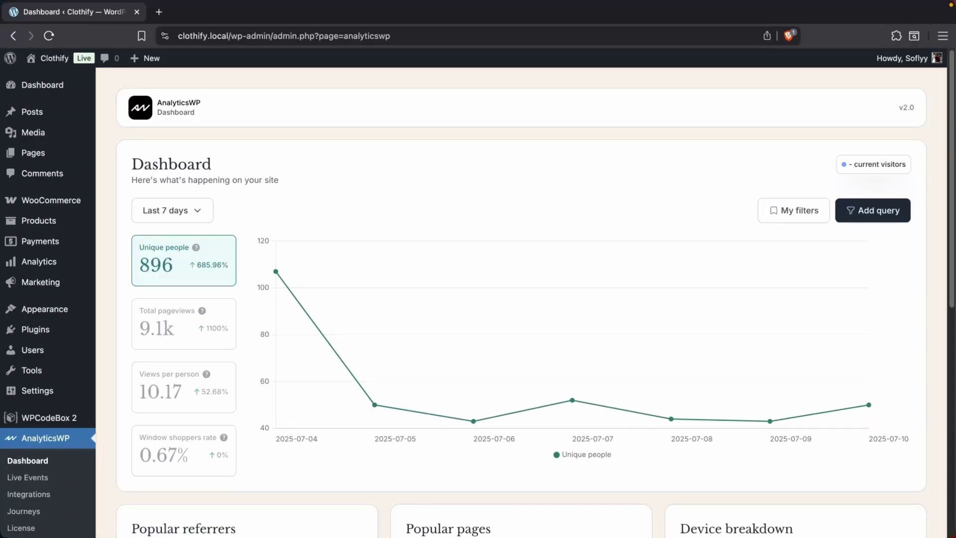
scroll(392, 175, "down", 1)
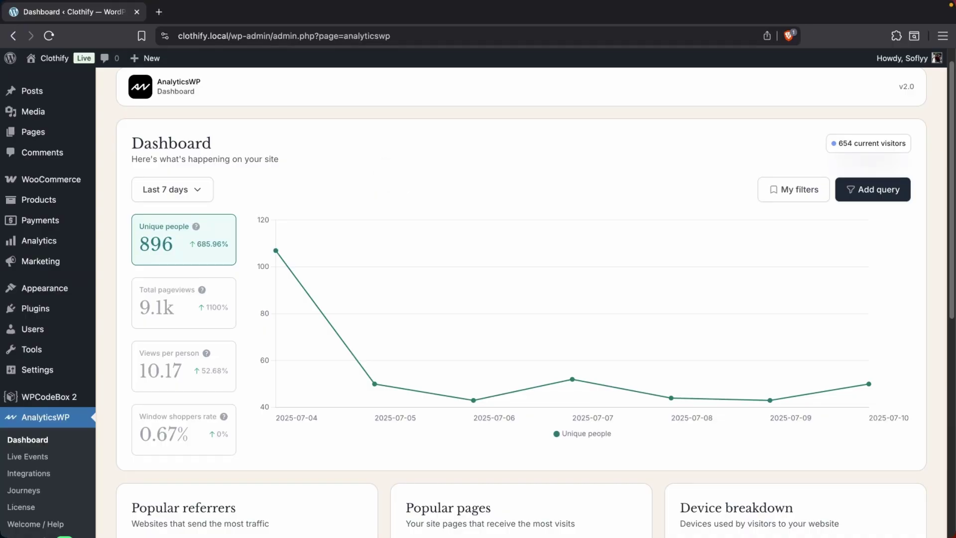
scroll(390, 171, "down", 4)
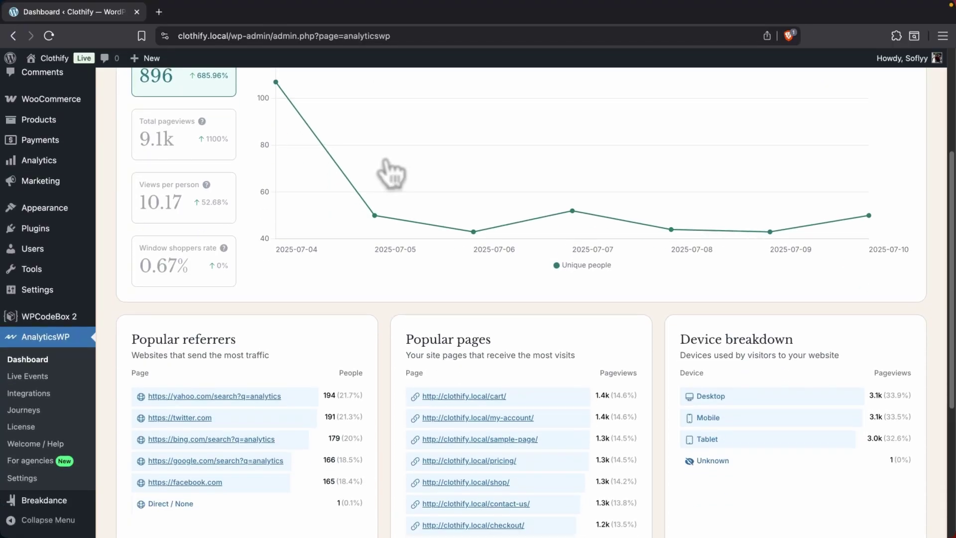
scroll(390, 178, "up", 2)
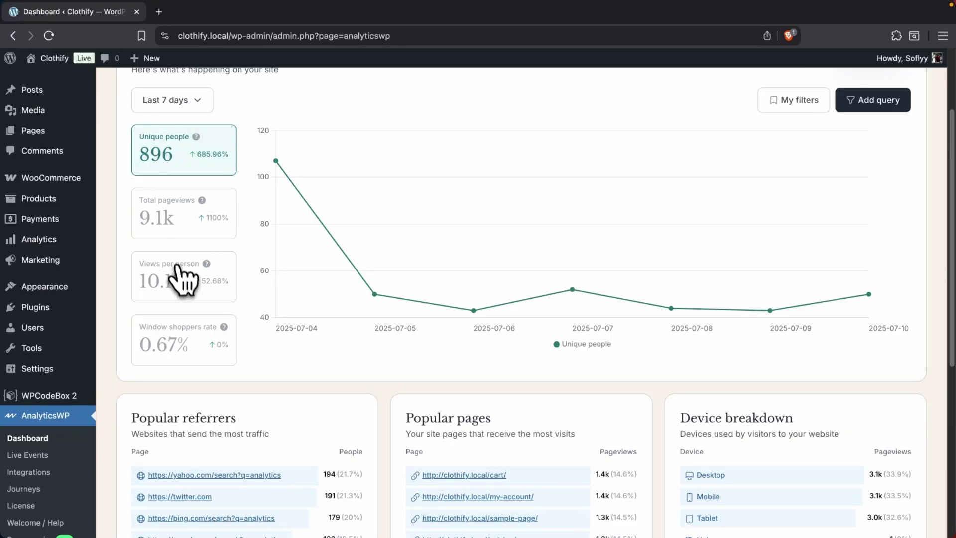
scroll(186, 296, "down", 3)
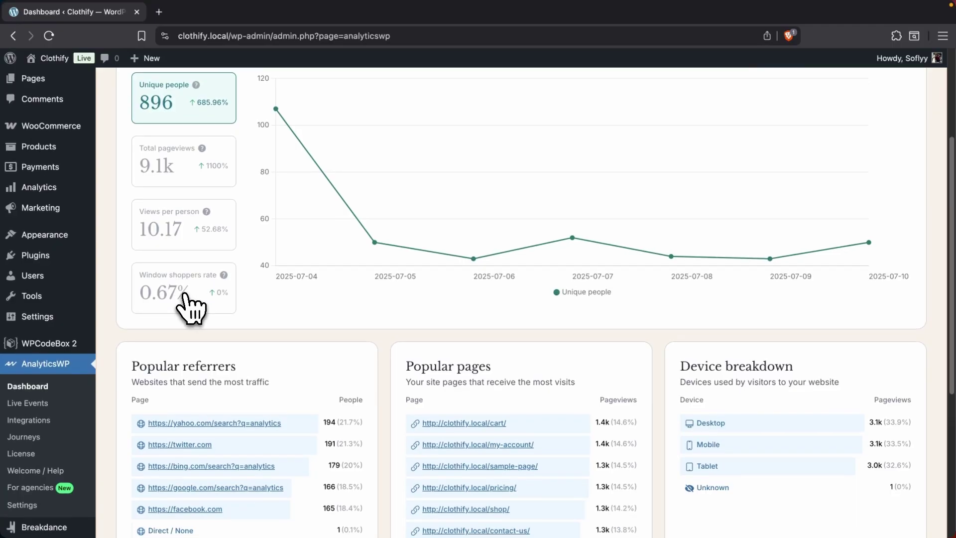
scroll(194, 309, "up", 7)
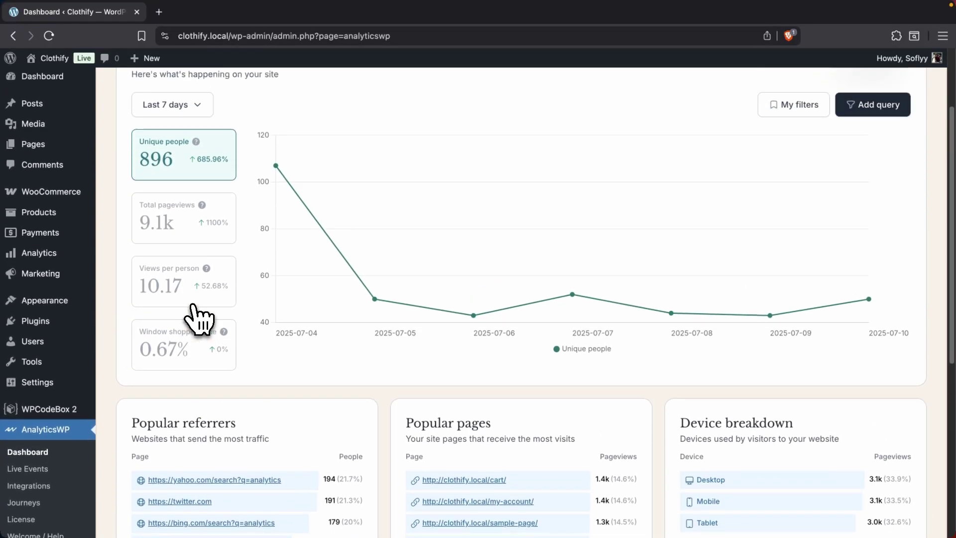
mouse_move(202, 311)
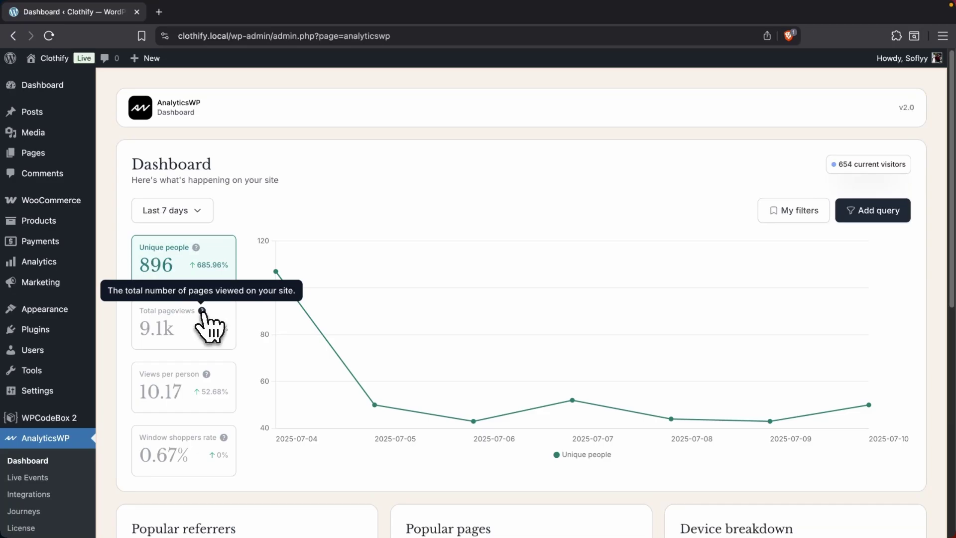
scroll(149, 418, "down", 2)
scroll(164, 430, "up", 2)
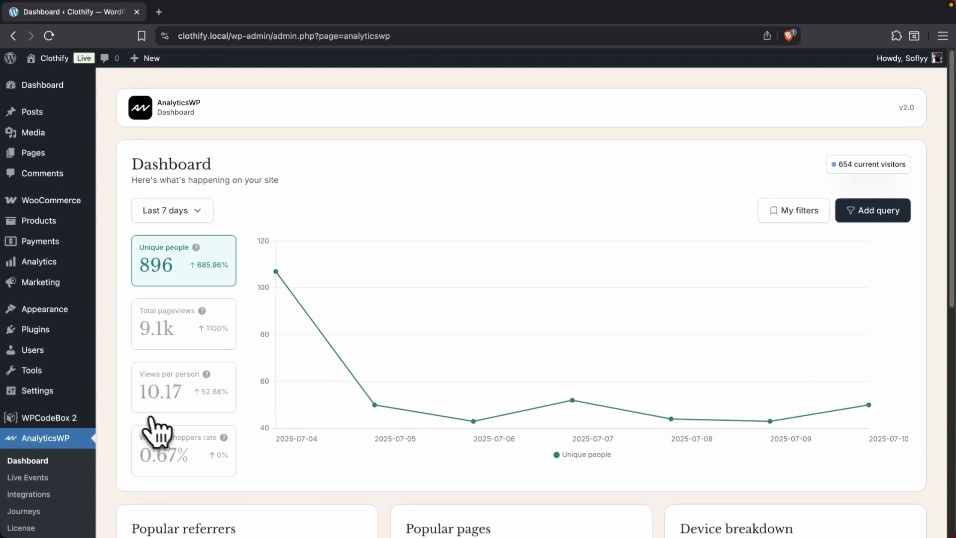
Open the Contact page in the Breakdance builder and select the Drop Us A Line! form
mouse_move(99, 150)
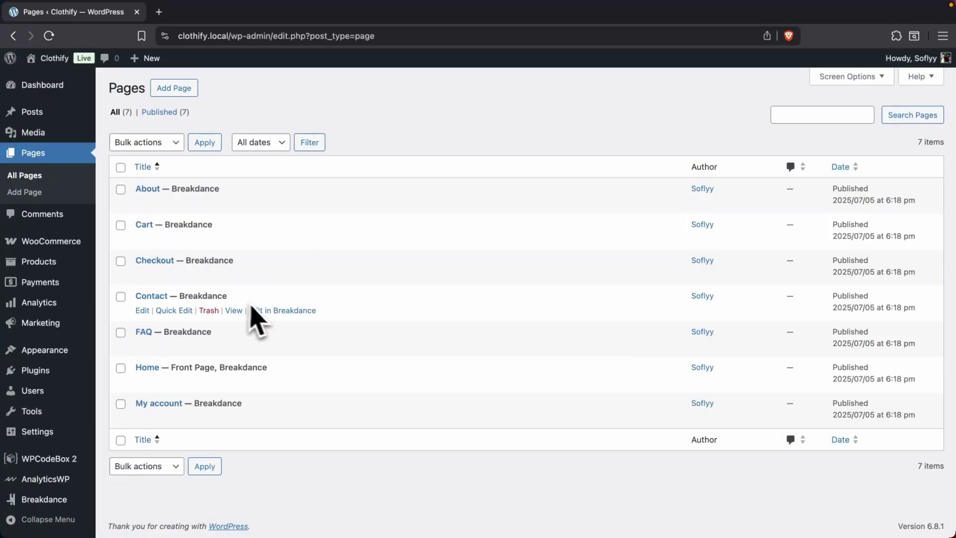
left_click(271, 312)
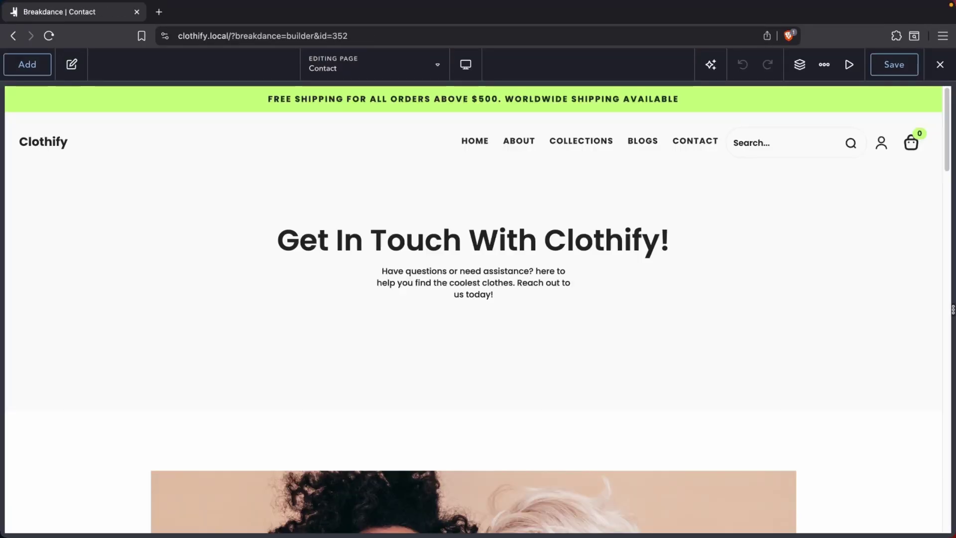
scroll(757, 270, "down", 20)
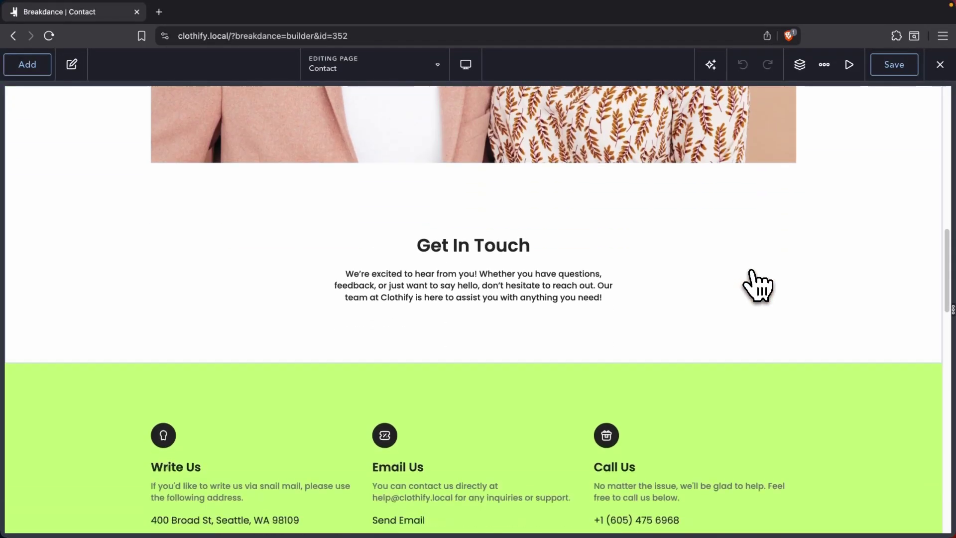
scroll(757, 288, "down", 5)
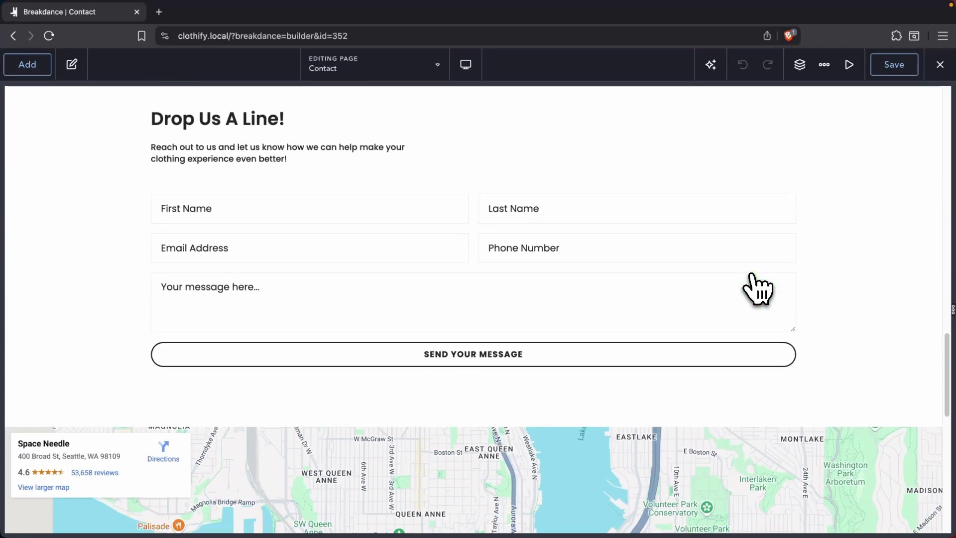
left_click(747, 313)
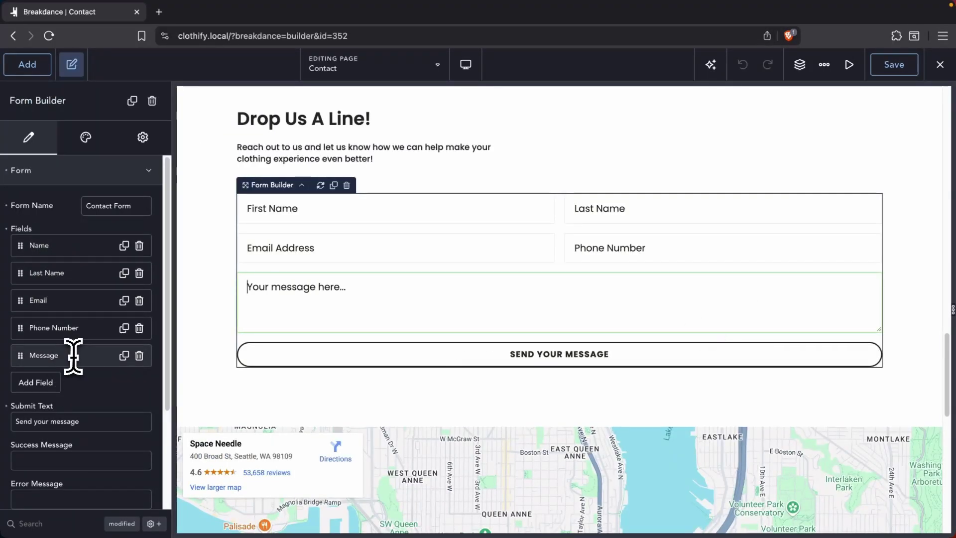
Review the contact form's after-submission actions and open the Store Submission settings
scroll(74, 355, "down", 3)
left_click(77, 464)
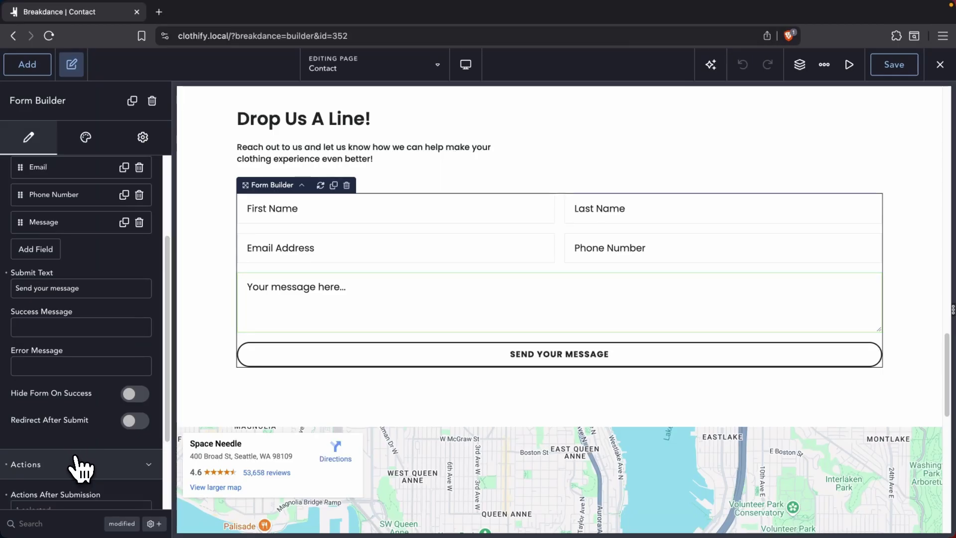
scroll(79, 448, "down", 1)
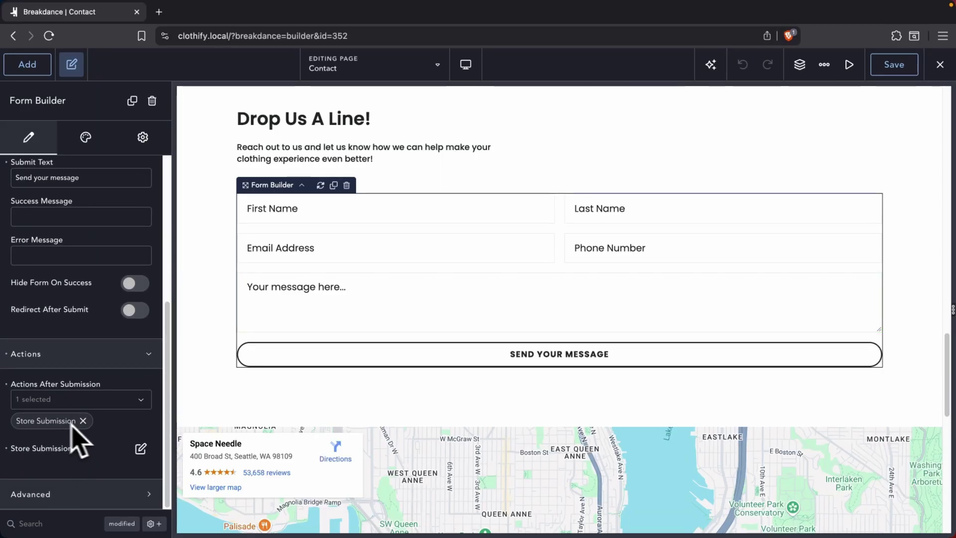
left_click(141, 448)
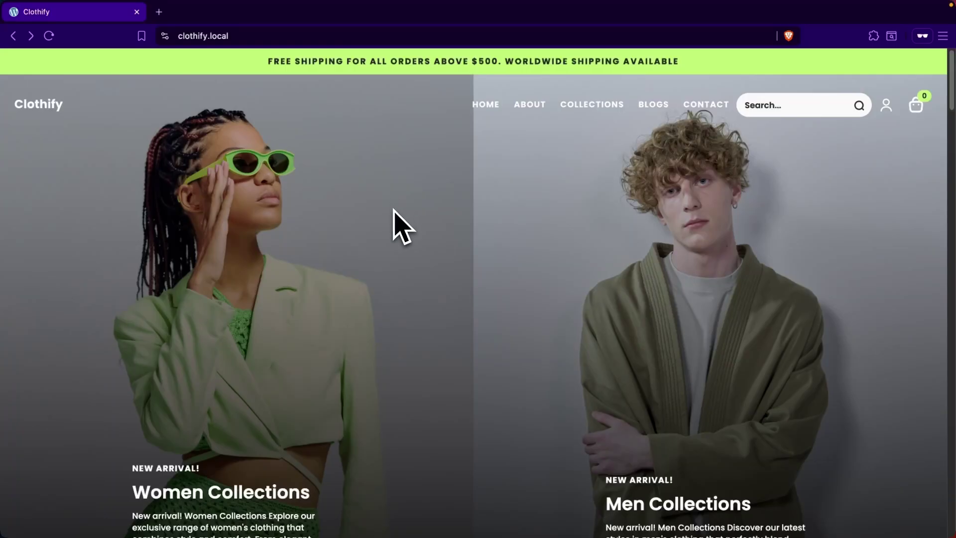
Switch to the private browser window, browse the Clothify home page as a visitor and visit the About Clothify page
scroll(403, 234, "down", 20)
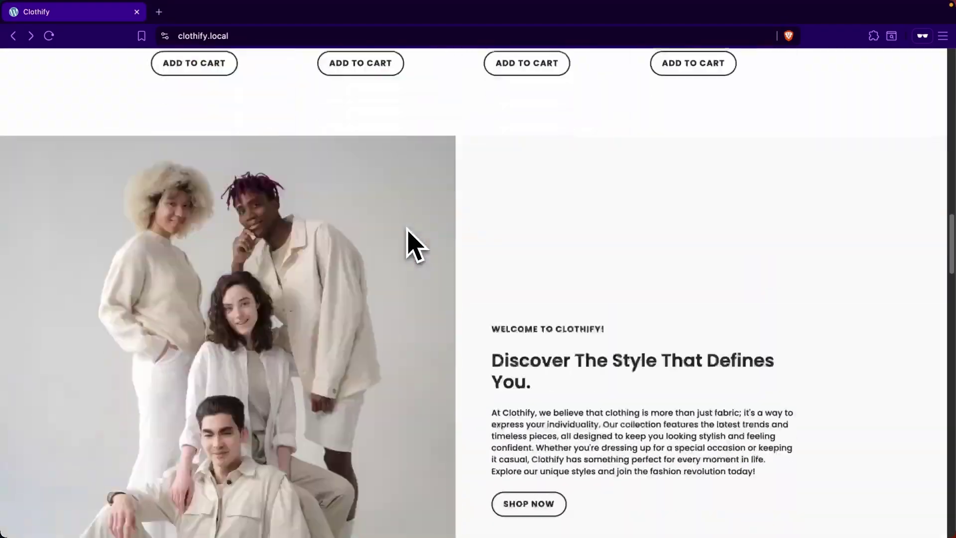
scroll(409, 234, "down", 15)
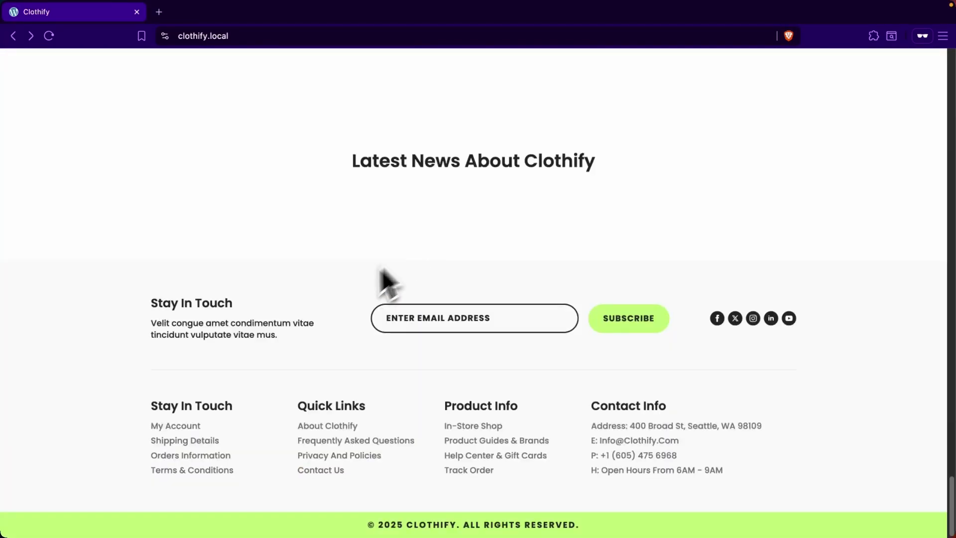
left_click(331, 427)
scroll(337, 320, "down", 10)
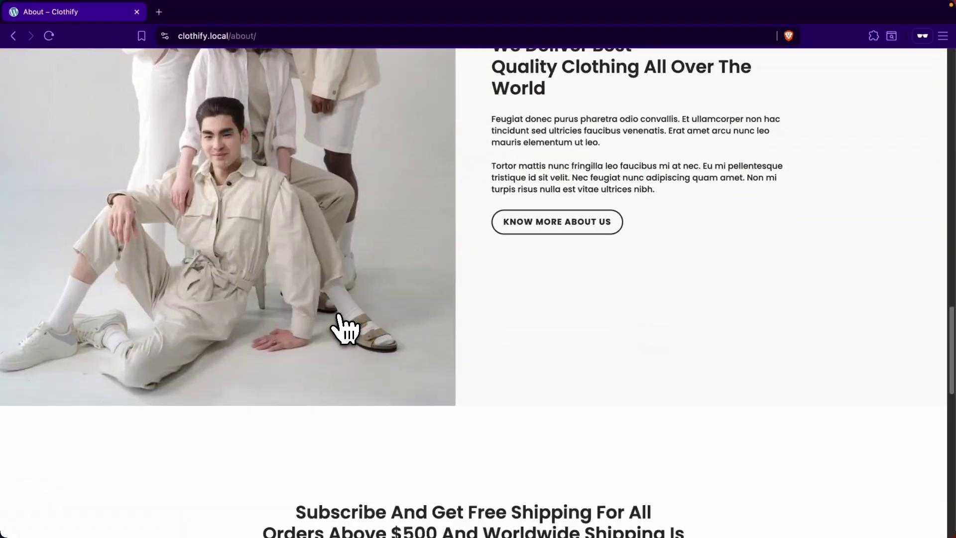
scroll(344, 326, "up", 10)
Browse the Collections shop page and view the Brown Hoodie for Men product details
left_click(590, 107)
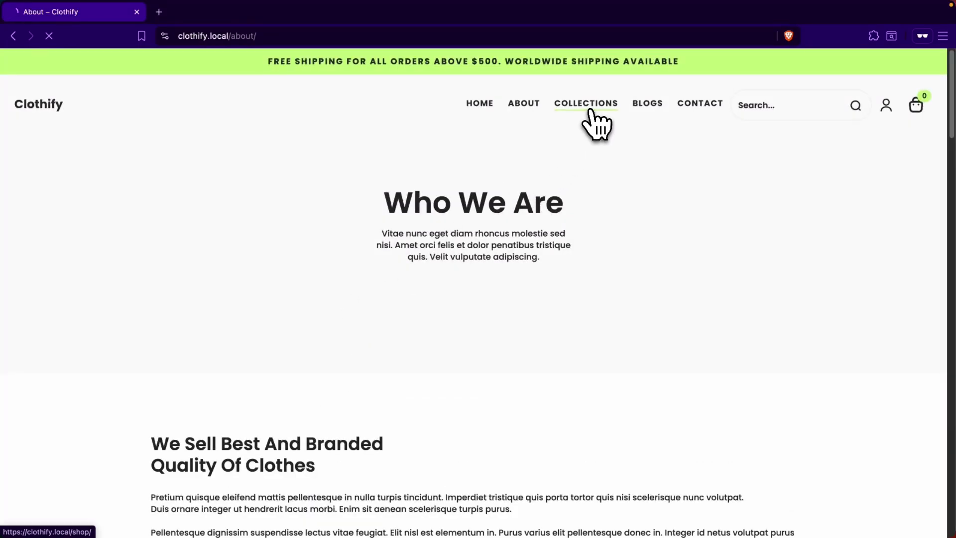
scroll(577, 179, "down", 15)
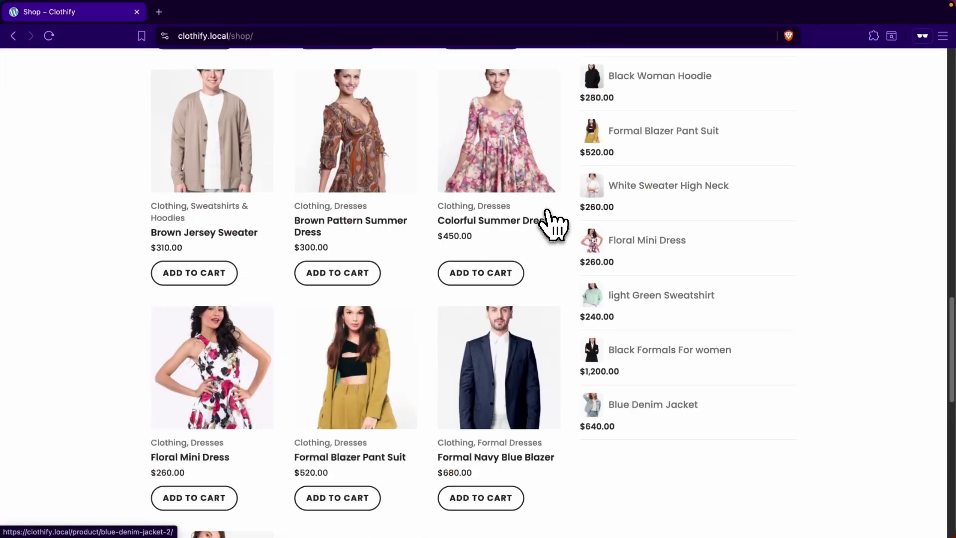
scroll(552, 224, "down", 3)
scroll(505, 393, "up", 10)
left_click(507, 361)
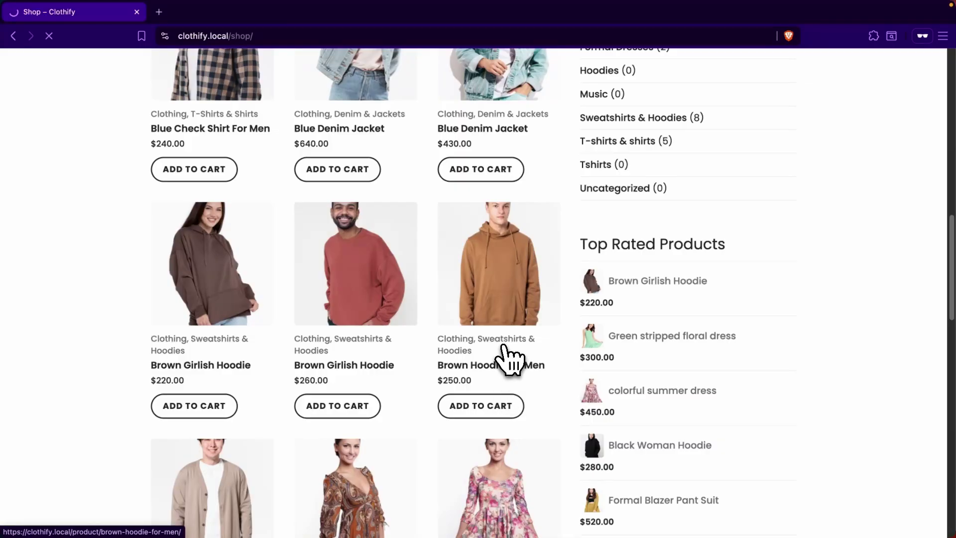
scroll(513, 333, "down", 12)
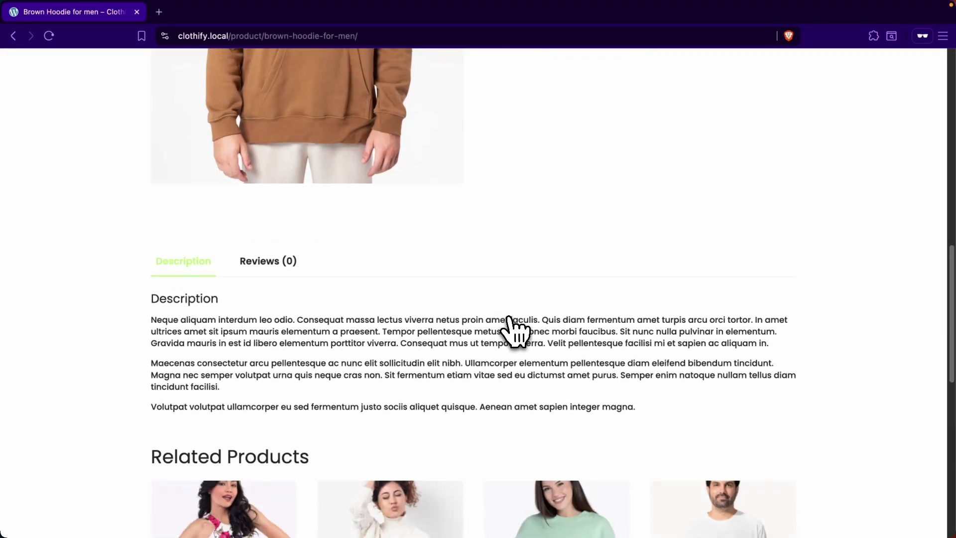
scroll(513, 333, "up", 12)
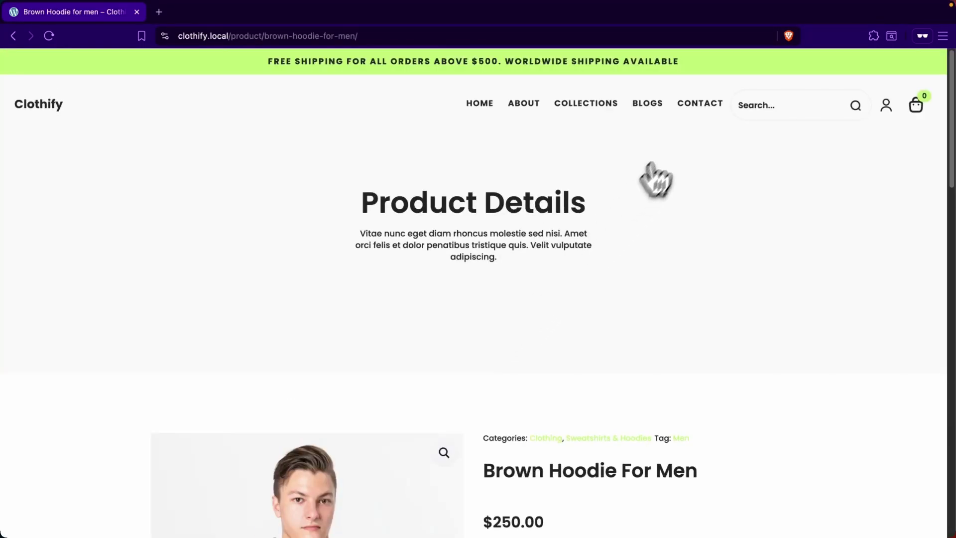
Visit the Contact page and fill in the visitor's first name, last name and email address in the Drop Us A Line! form
left_click(709, 106)
scroll(398, 234, "down", 10)
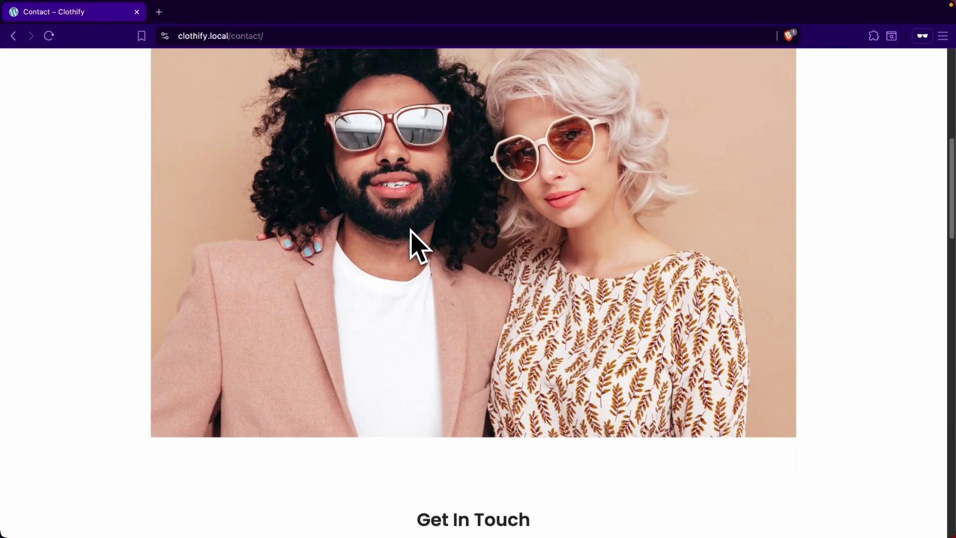
left_click(406, 256)
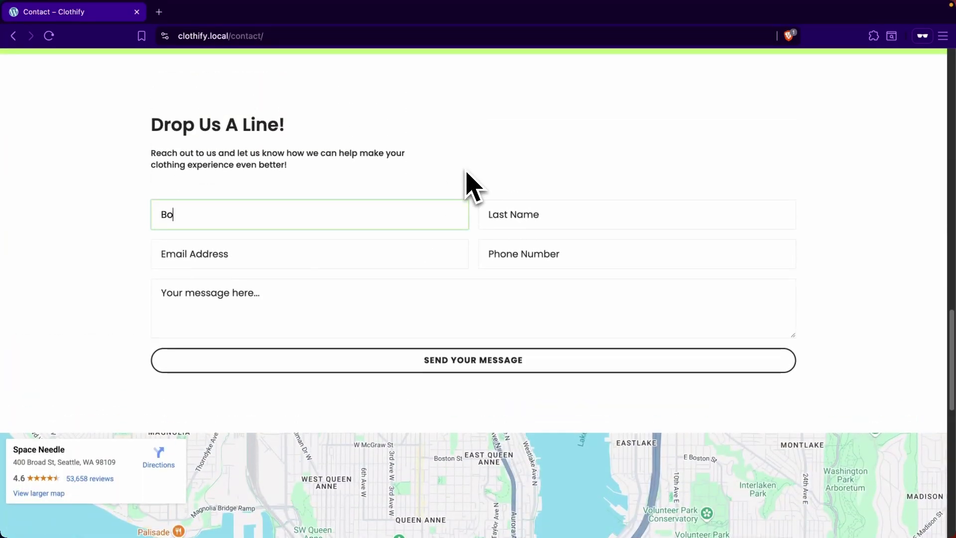
key("Tab")
type("Walker")
key("Tab")
type("bo")
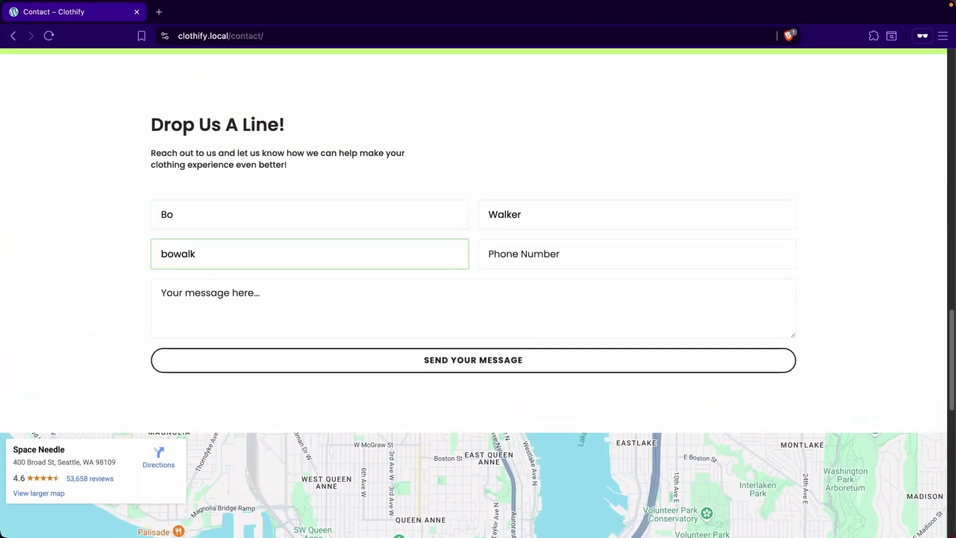
Enter the message "I was wondering if you had this shirt in Neon Pink" and send the contact form
left_click(165, 293)
type("I")
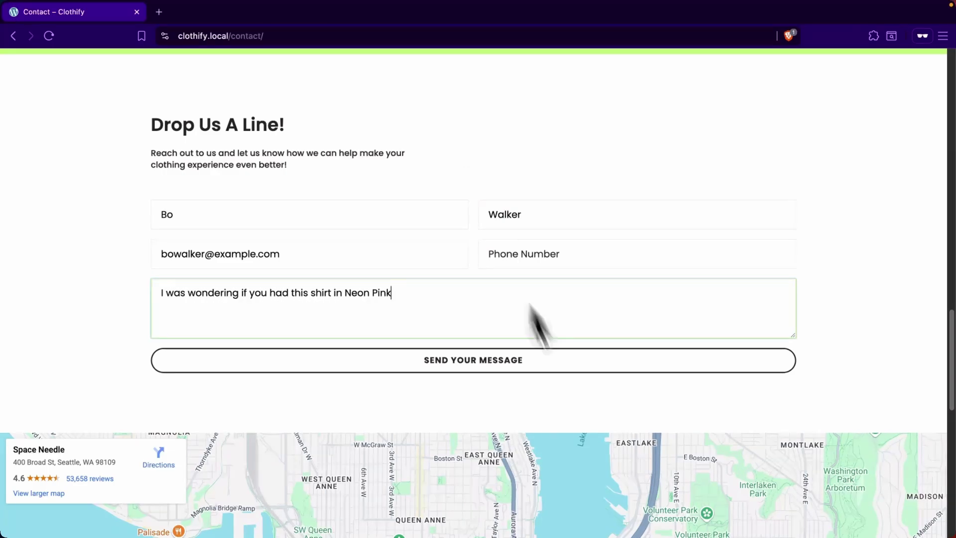
left_click(553, 360)
Switch back to the WordPress admin window and open the Breakdance form submissions
key("ctrl+Left")
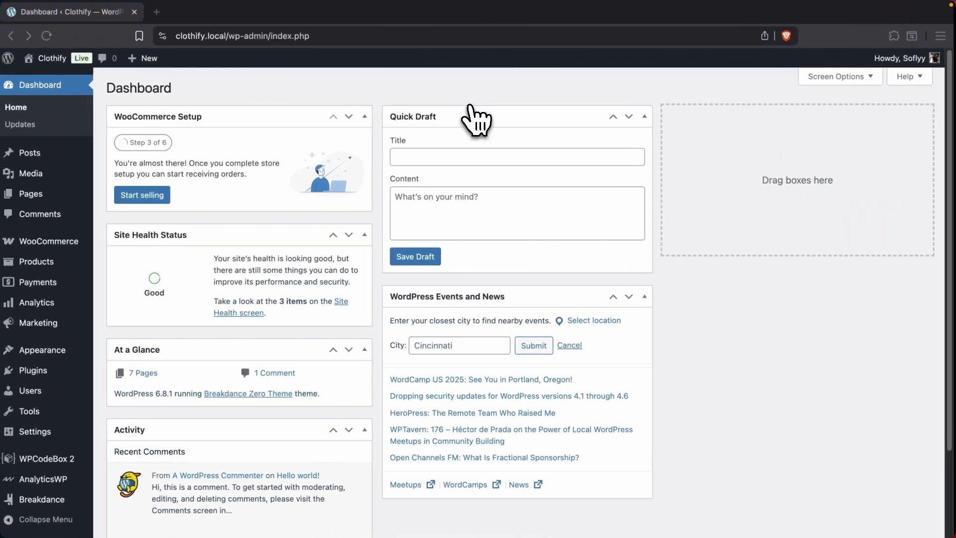
scroll(192, 234, "down", 1)
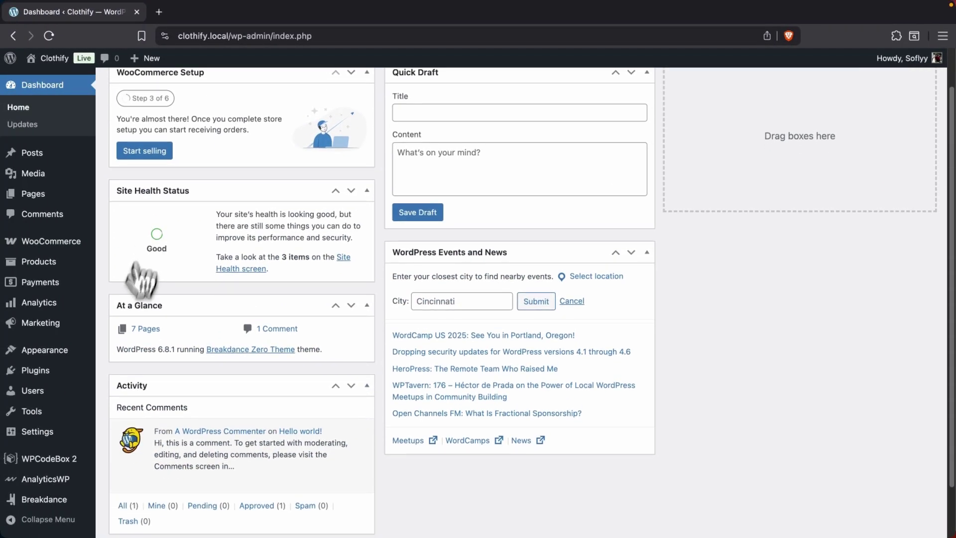
mouse_move(75, 480)
mouse_move(61, 503)
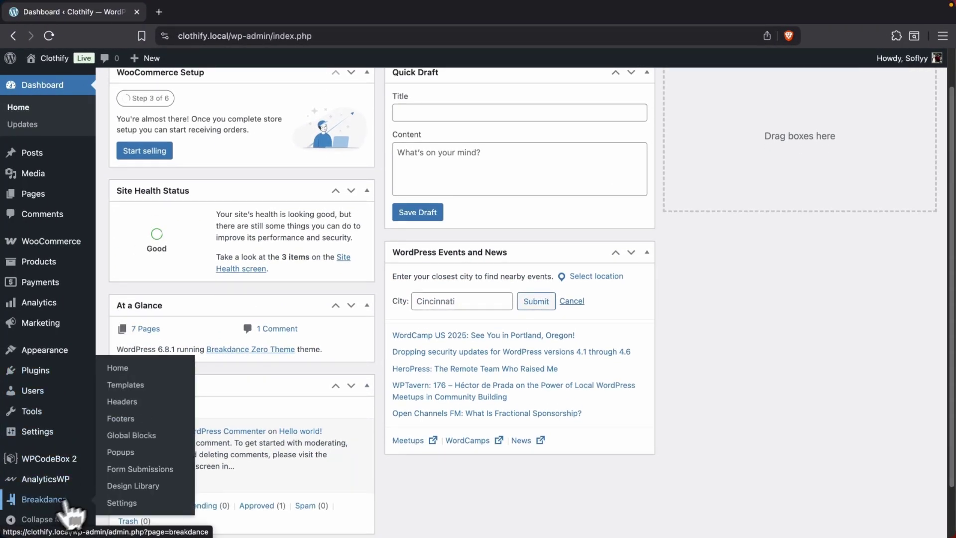
left_click(140, 468)
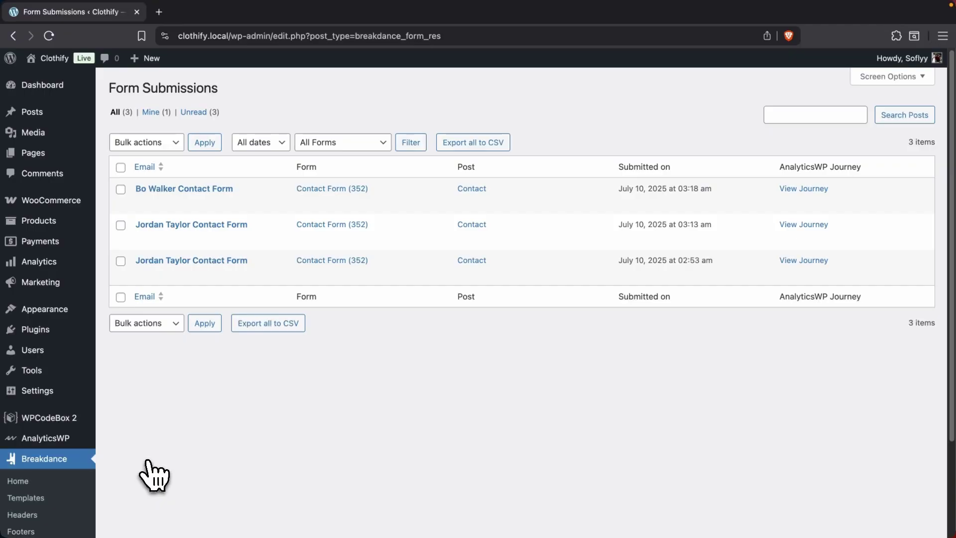
Review the details and message of the newest contact form submission, and return to the submissions list
left_click(209, 190)
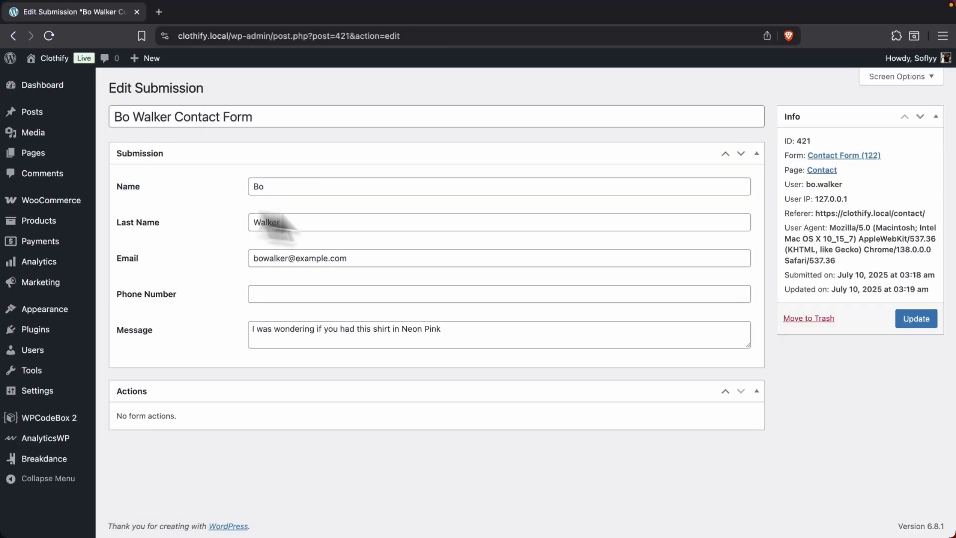
left_click_drag(299, 343, 207, 334)
left_click(453, 330)
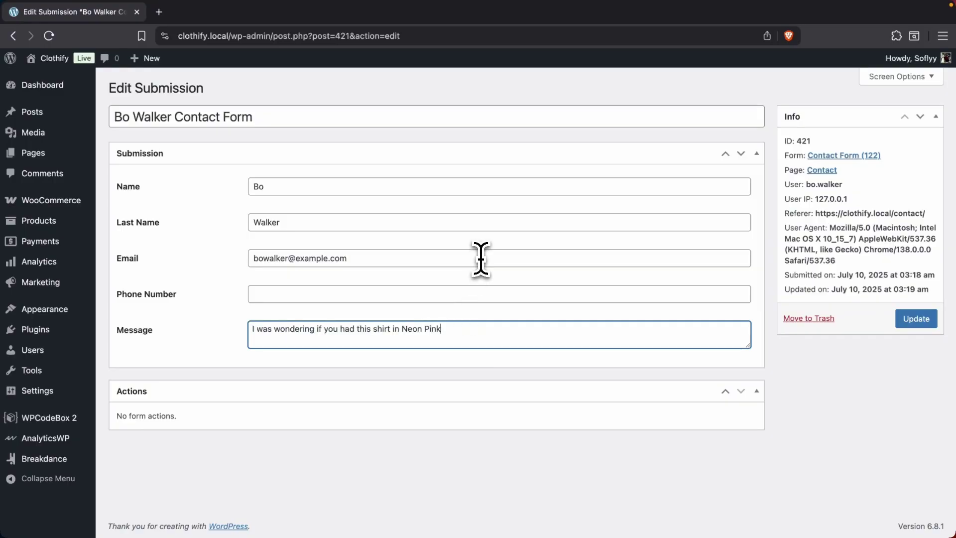
key("super+bracketleft")
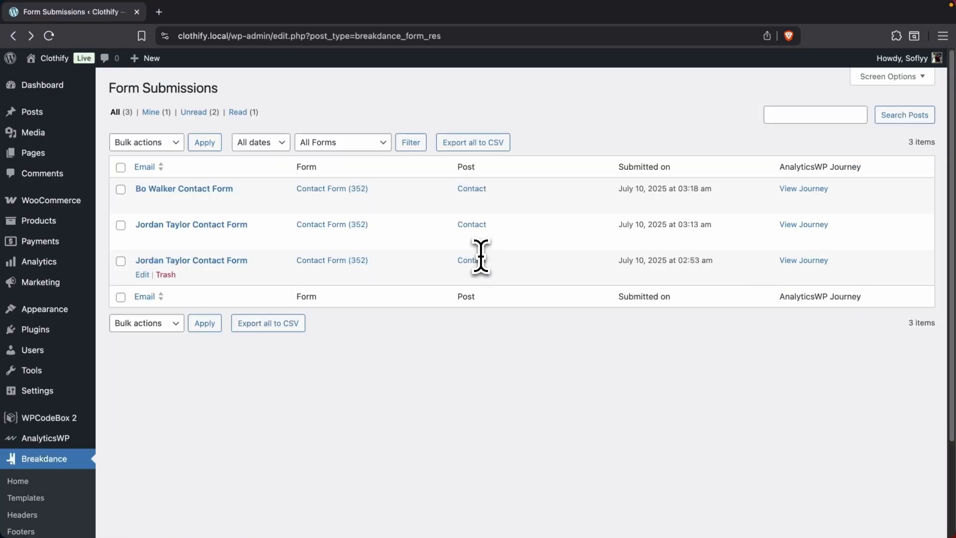
View the AnalyticsWP journey of the newest submission and find the highlighted Breakdance form submission event
left_click(790, 201)
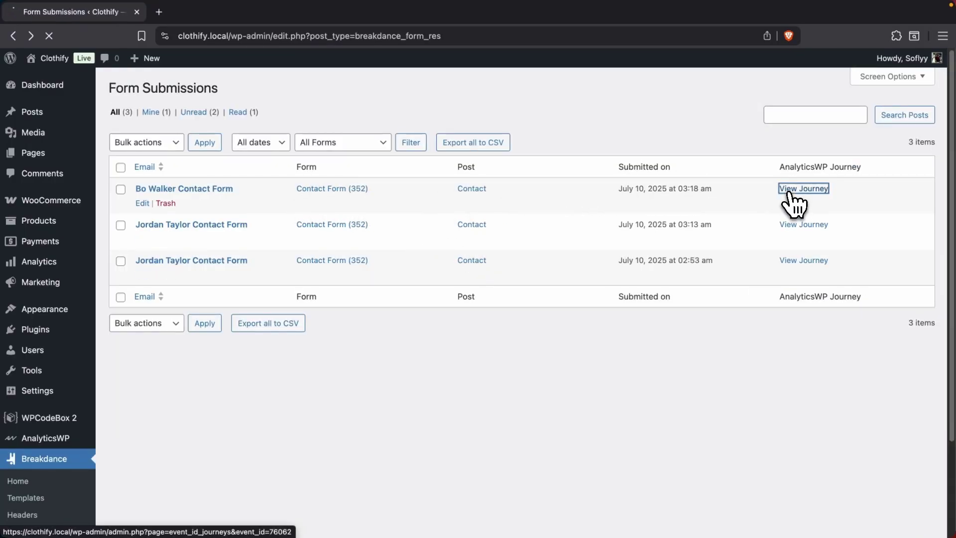
scroll(795, 206, "down", 3)
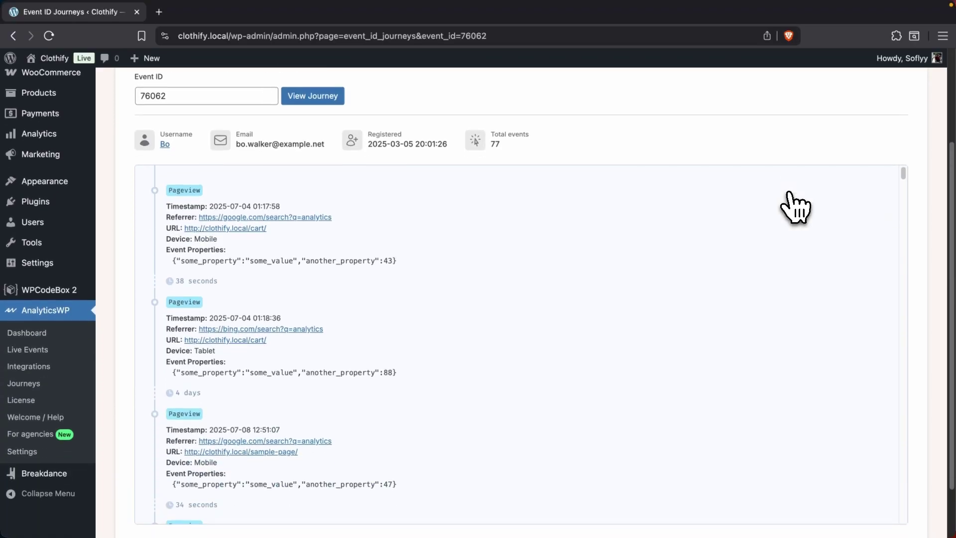
scroll(927, 221, "down", 2)
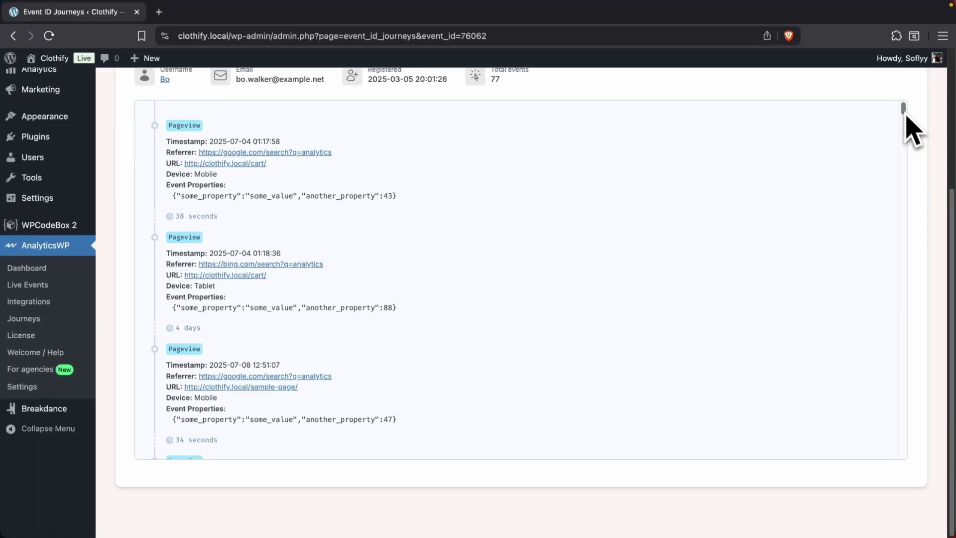
left_click_drag(904, 106, 896, 277)
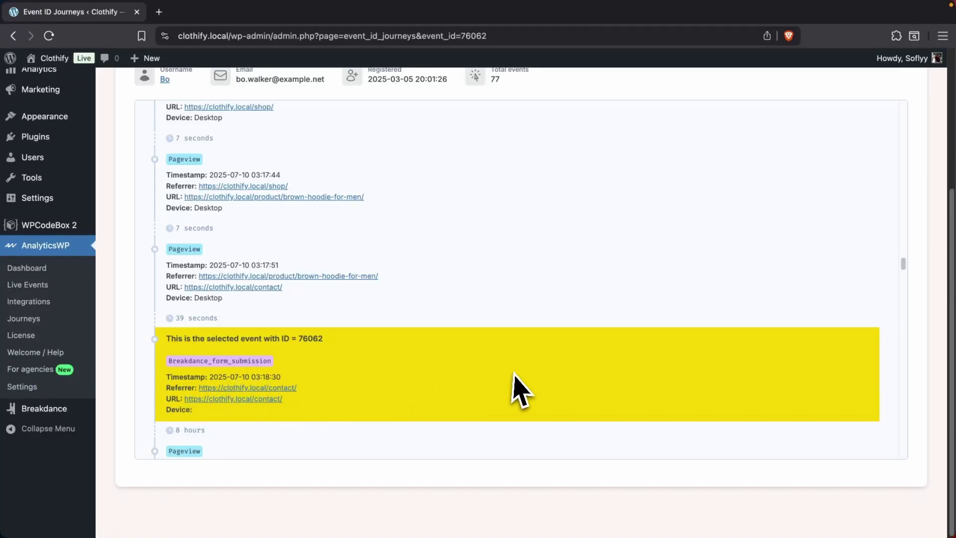
Examine the pageviews and the Made It To Subscription Section event that precede the form submission in the journey
scroll(520, 393, "up", 2)
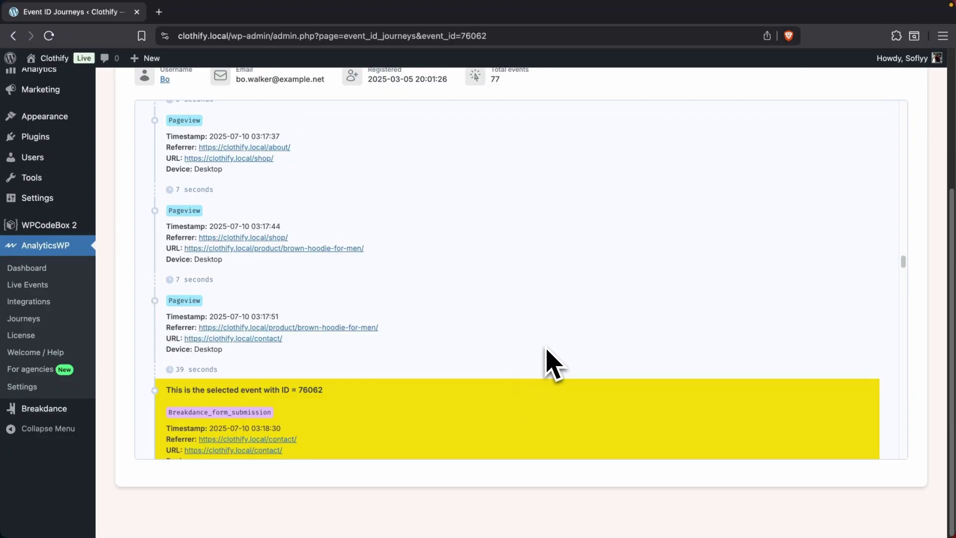
scroll(557, 376, "up", 1)
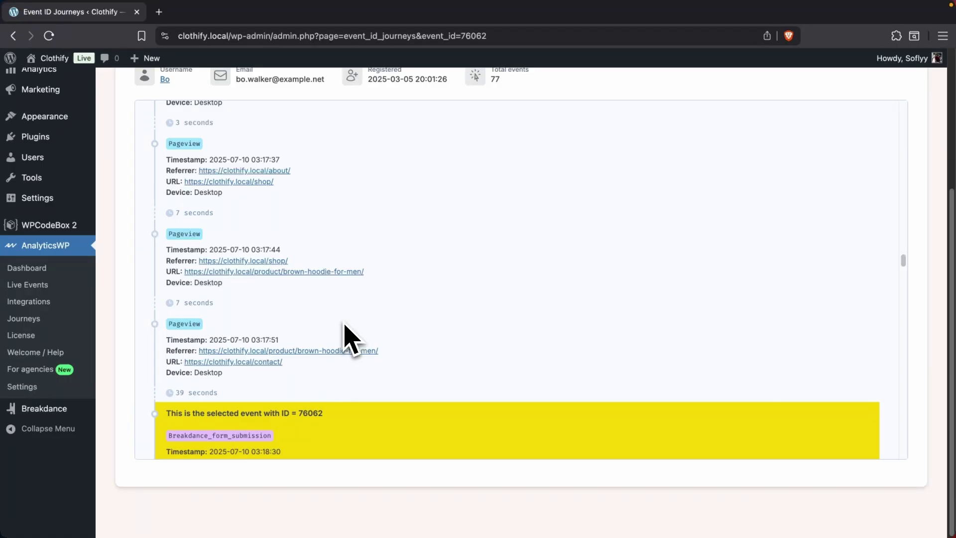
scroll(345, 326, "up", 2)
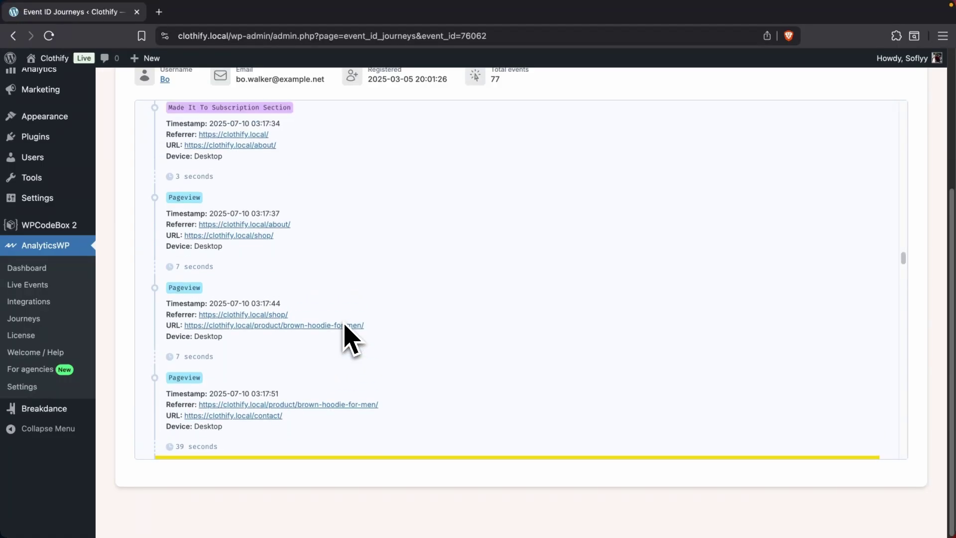
scroll(345, 326, "up", 3)
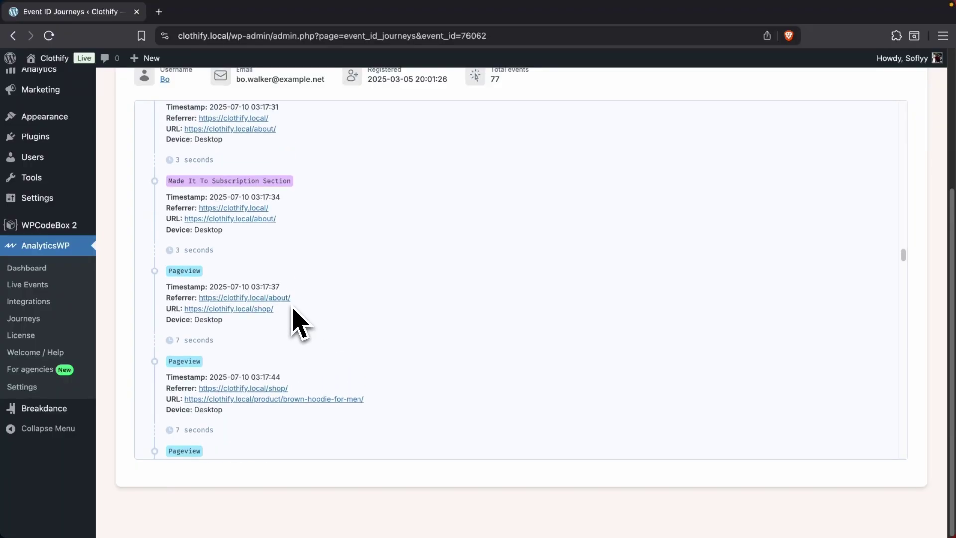
scroll(293, 309, "up", 9)
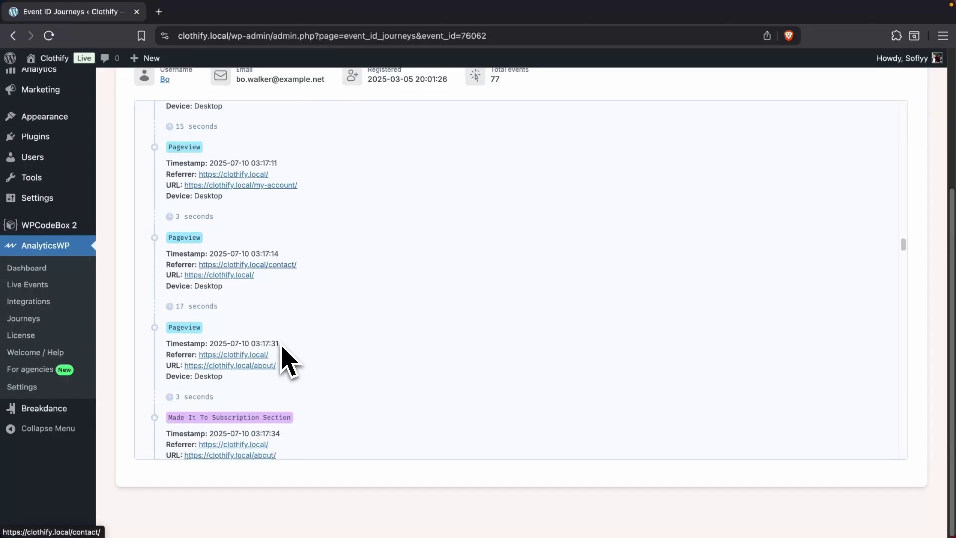
scroll(282, 347, "down", 3)
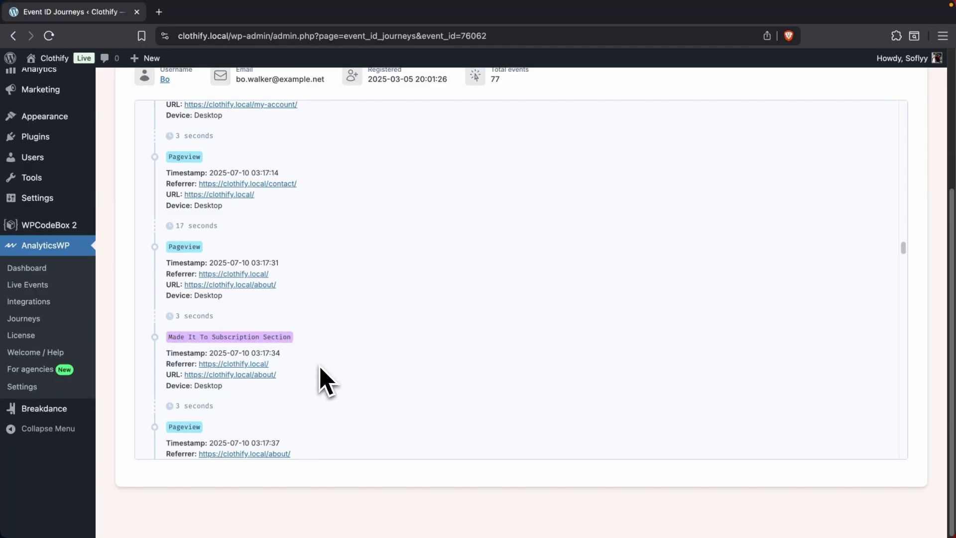
scroll(323, 381, "up", 1)
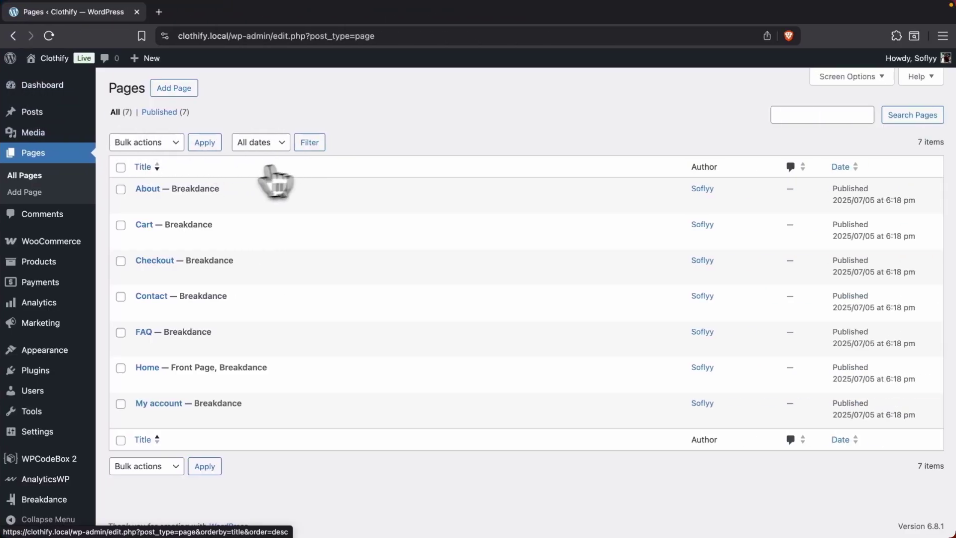
Open the About page in the Breakdance builder and select the AnalyticsWP Event element above the subscription heading
left_click(286, 204)
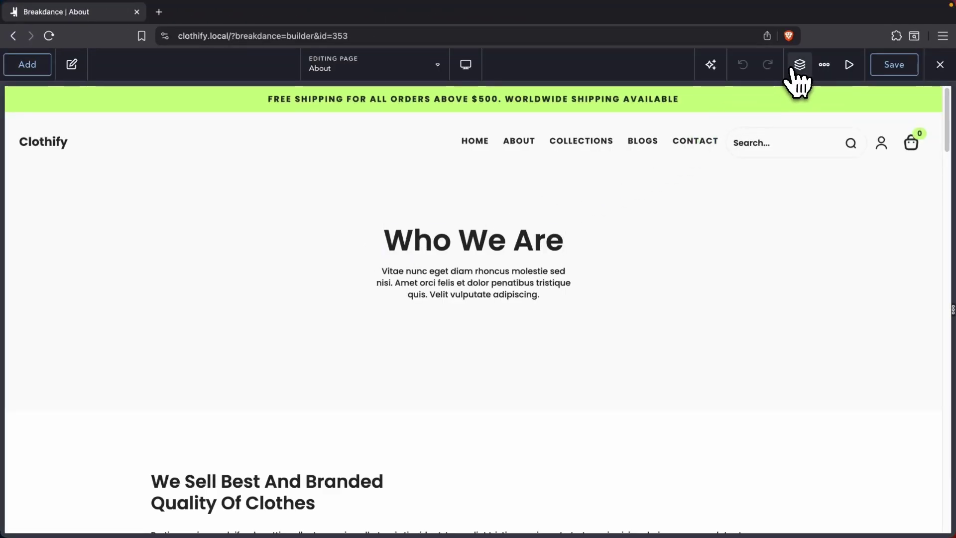
left_click(796, 66)
scroll(858, 241, "down", 3)
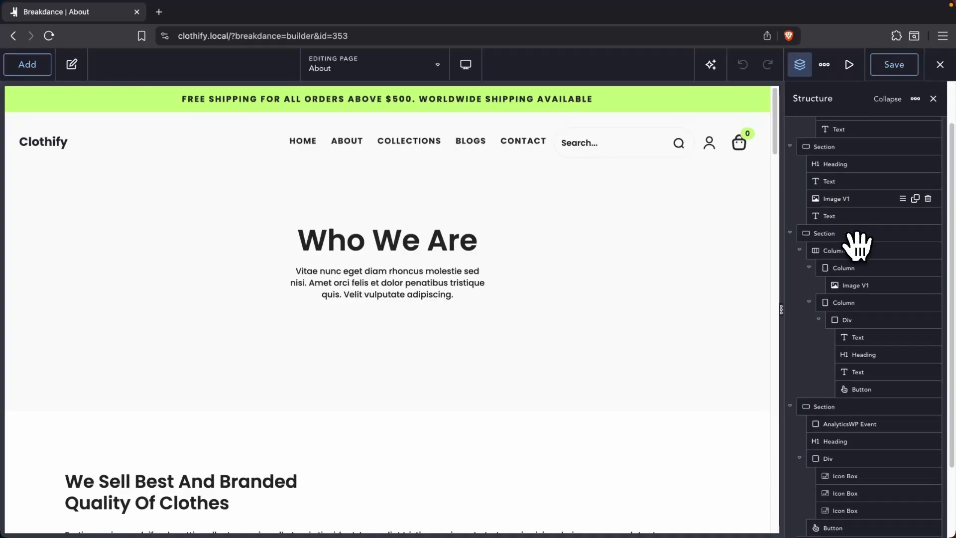
scroll(857, 241, "down", 2)
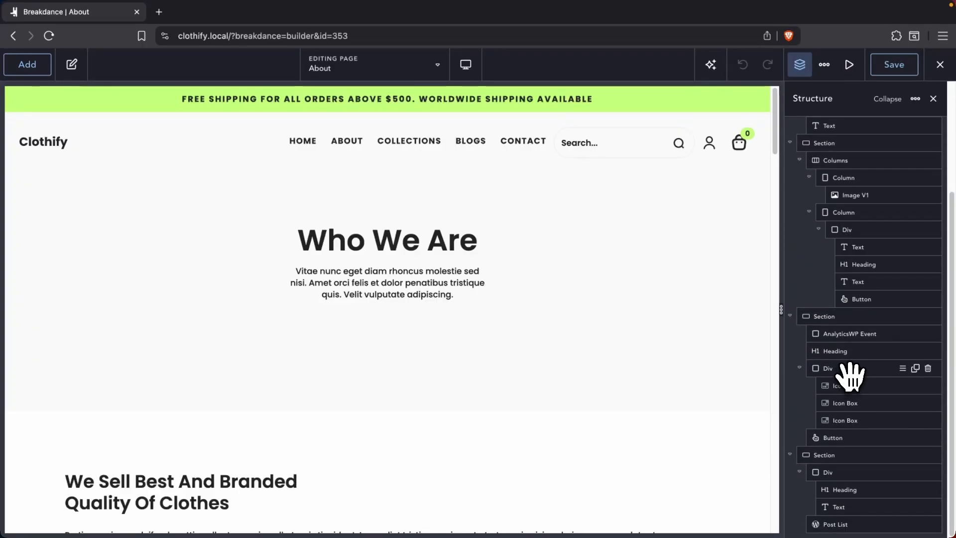
left_click(839, 334)
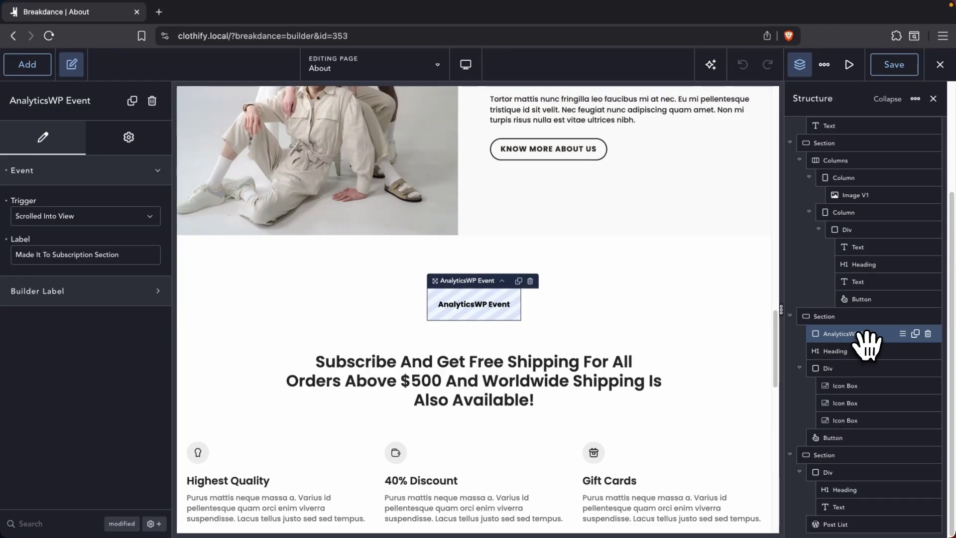
left_click(853, 334)
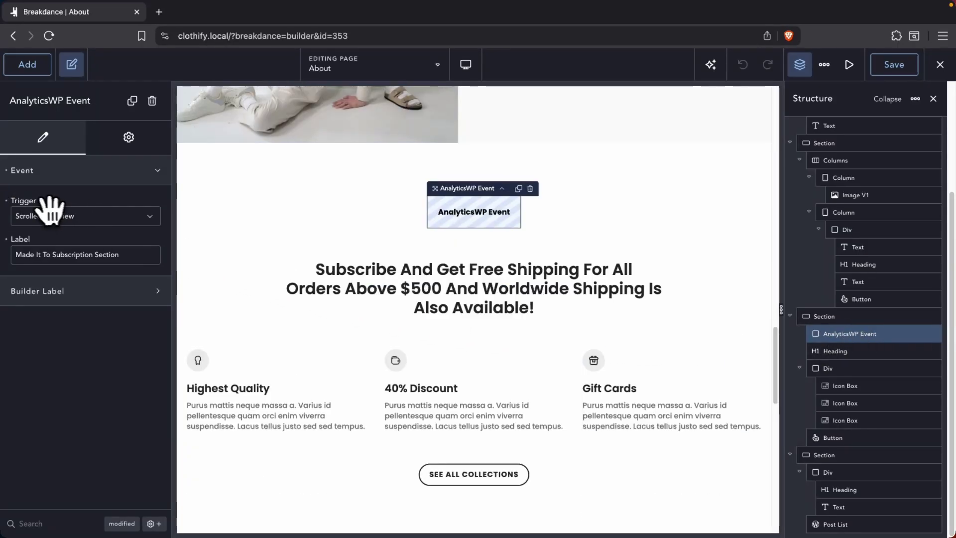
Review the AnalyticsWP Event element's available triggers and its label
left_click(87, 220)
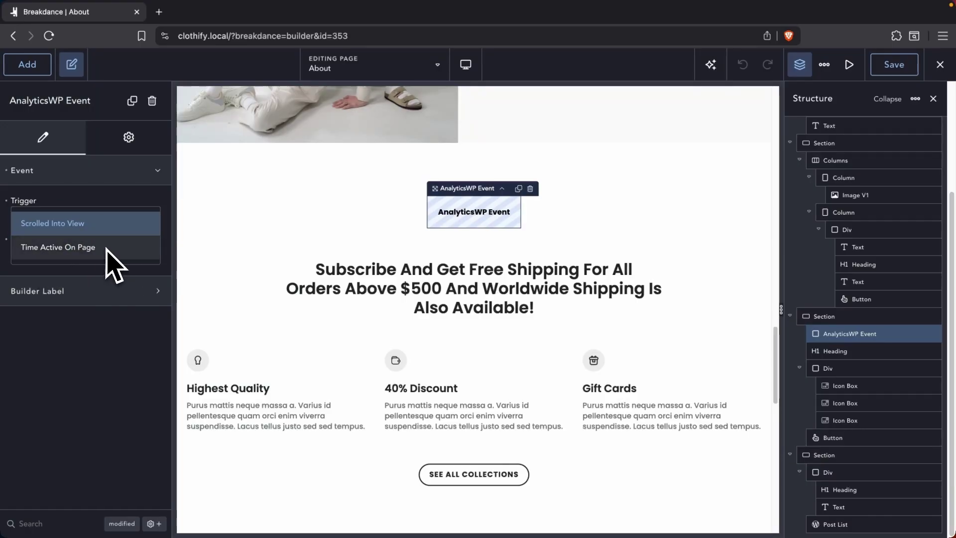
left_click(112, 318)
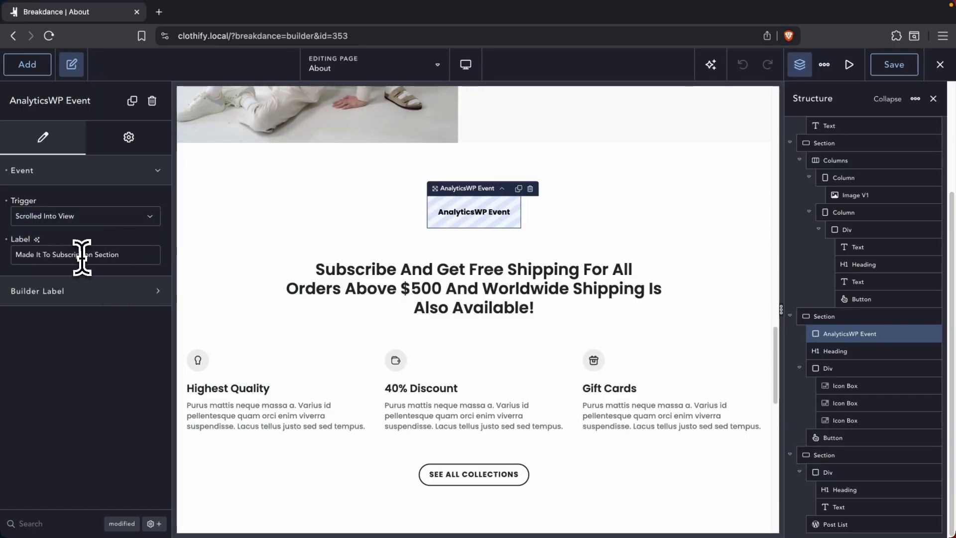
left_click_drag(31, 255, 124, 254)
key("super+a")
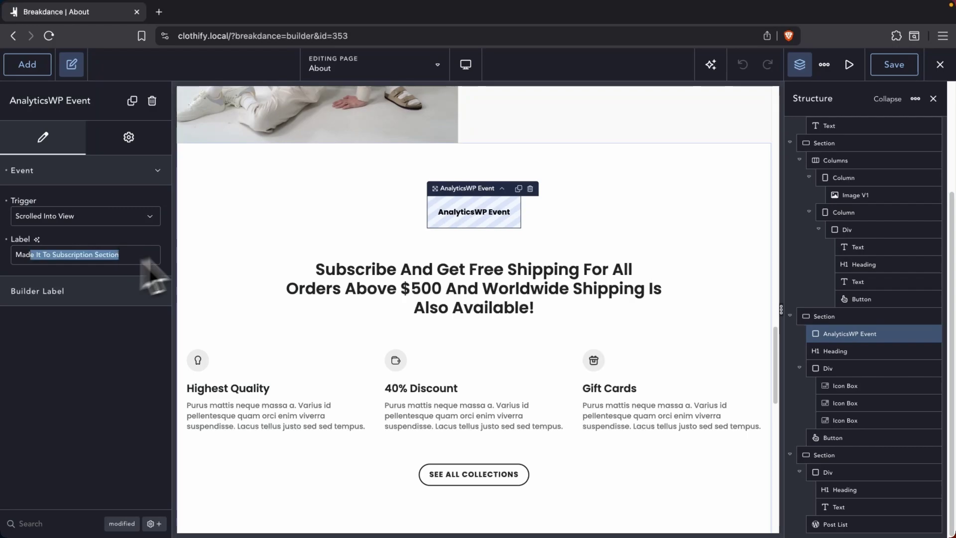
scroll(703, 121, "down", 1)
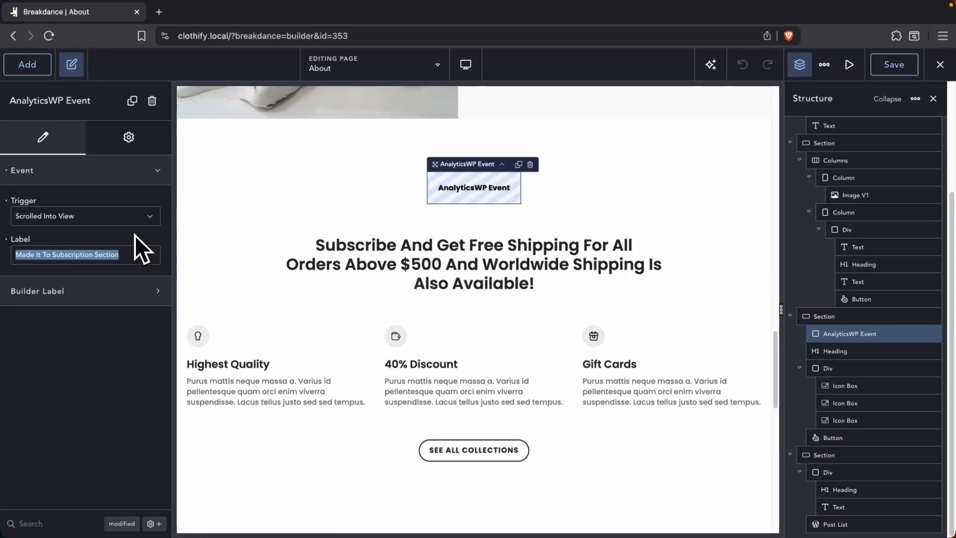
Set the AnalyticsWP Event trigger to Time Active On Page and open its seconds setting
left_click(102, 218)
left_click(102, 247)
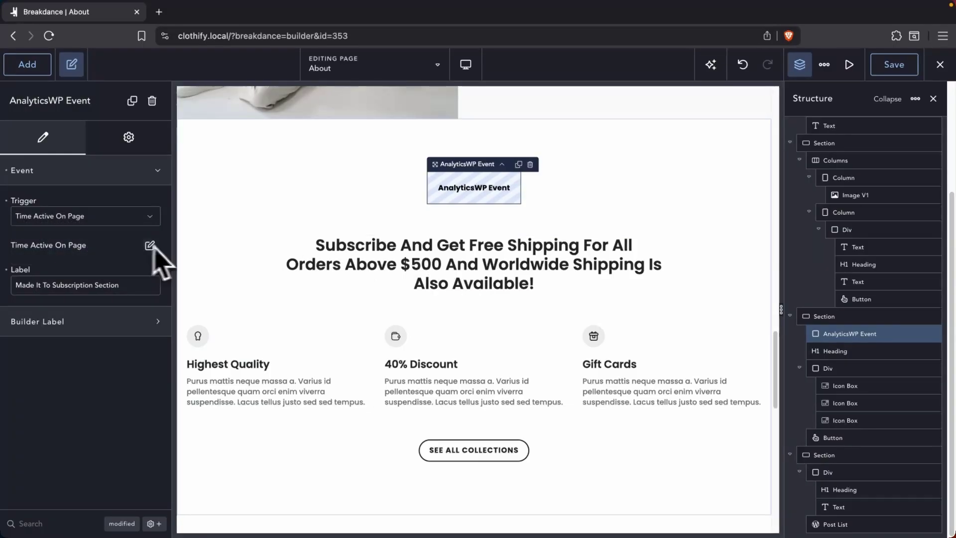
left_click(155, 246)
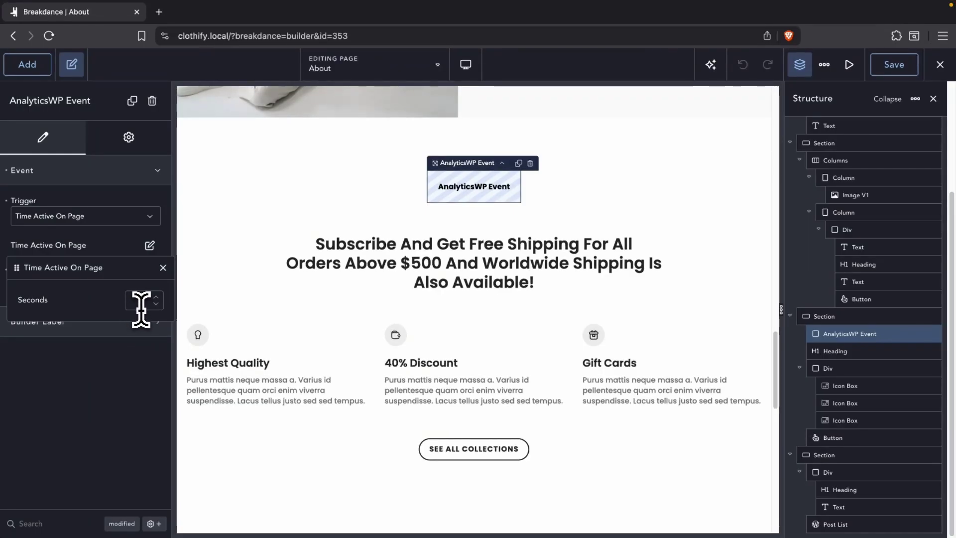
Switch the Breakdance builder from the About page to the Home page
left_click(330, 74)
type("home")
left_click(328, 175)
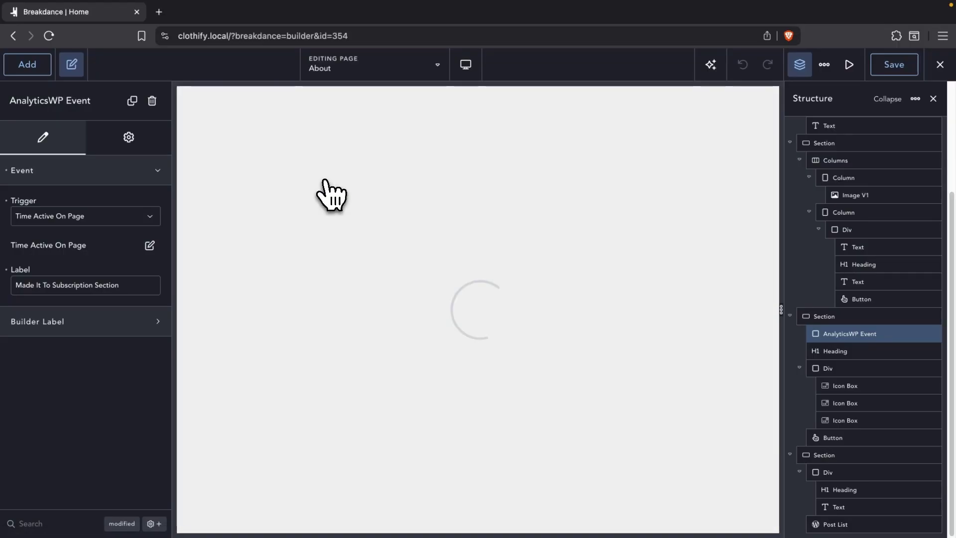
Add an AnalyticsWP Event element and place it first in the Home page's top section, above the Columns
left_click(15, 70)
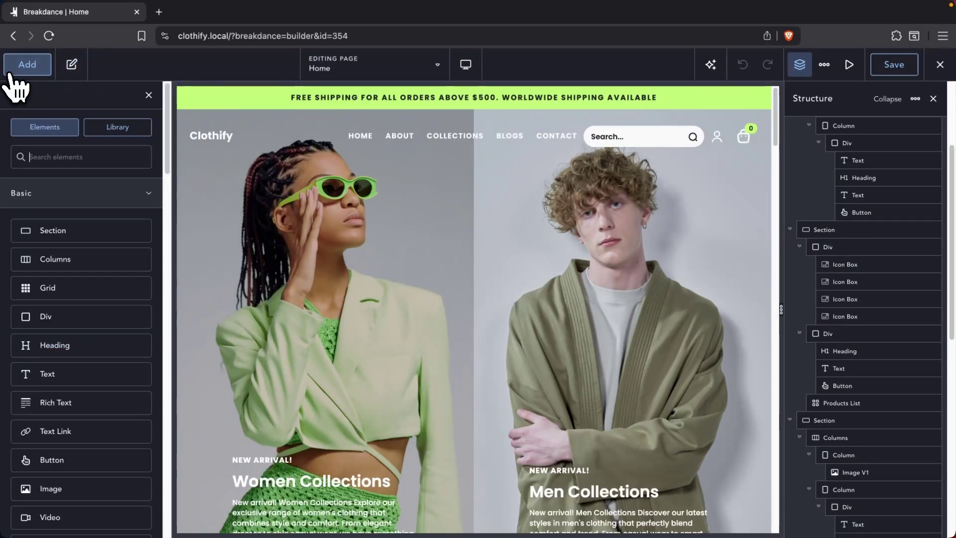
type("analy")
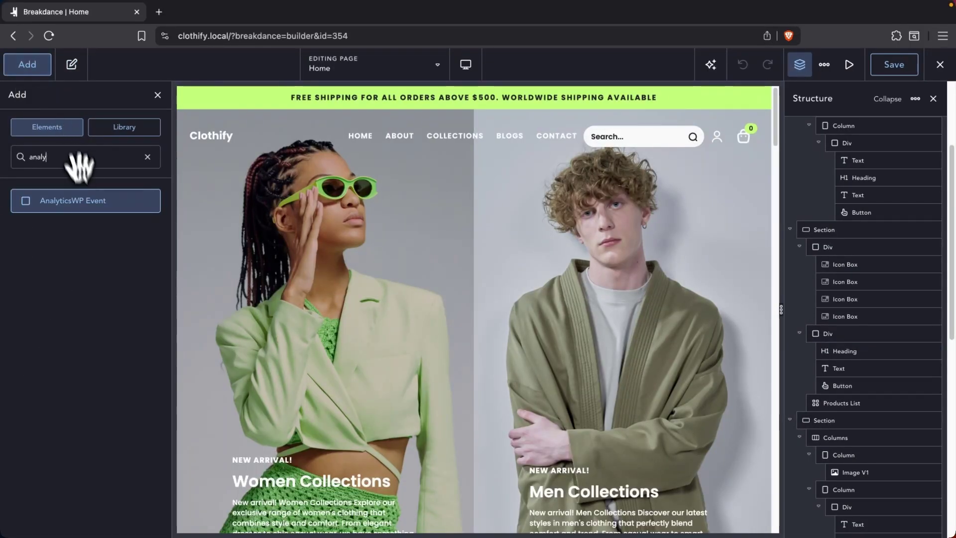
left_click(81, 199)
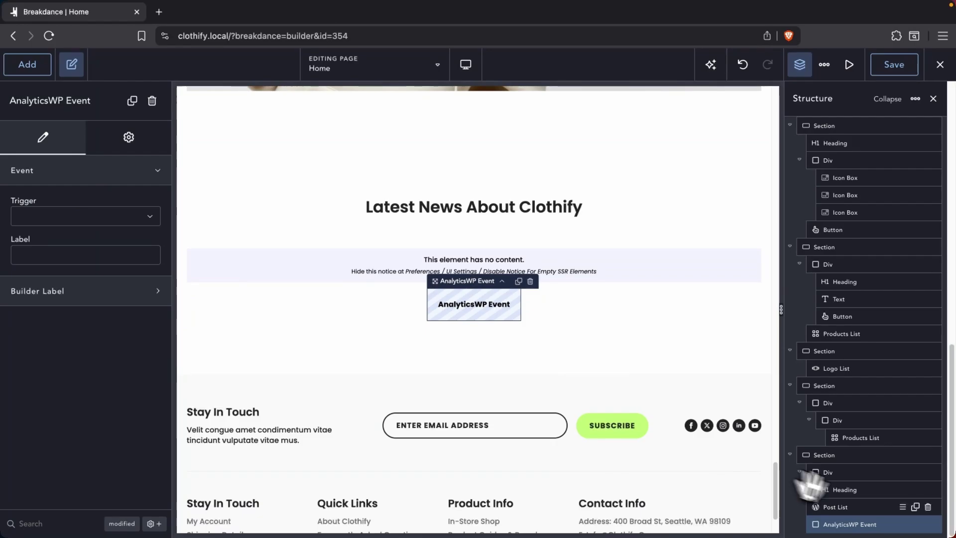
left_click_drag(811, 485, 829, 154)
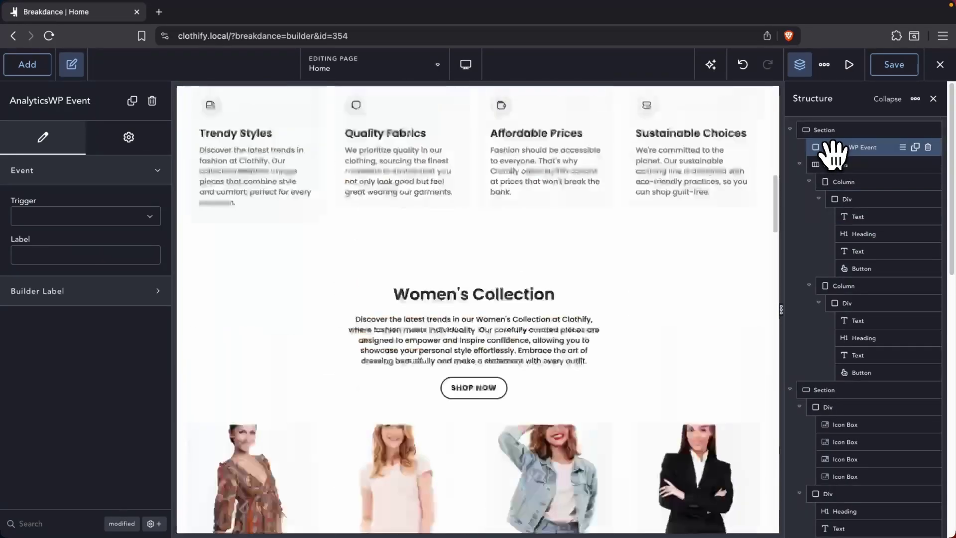
Set the event's trigger to Time Active On Page with 10 seconds and label it "User Has Spent 10 Seconds on Page"
left_click(42, 219)
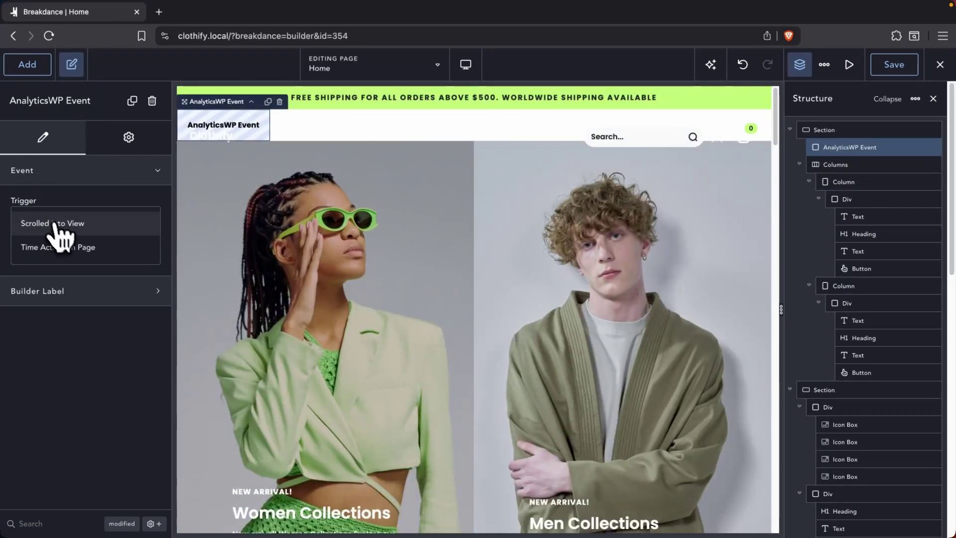
left_click(57, 245)
left_click(149, 245)
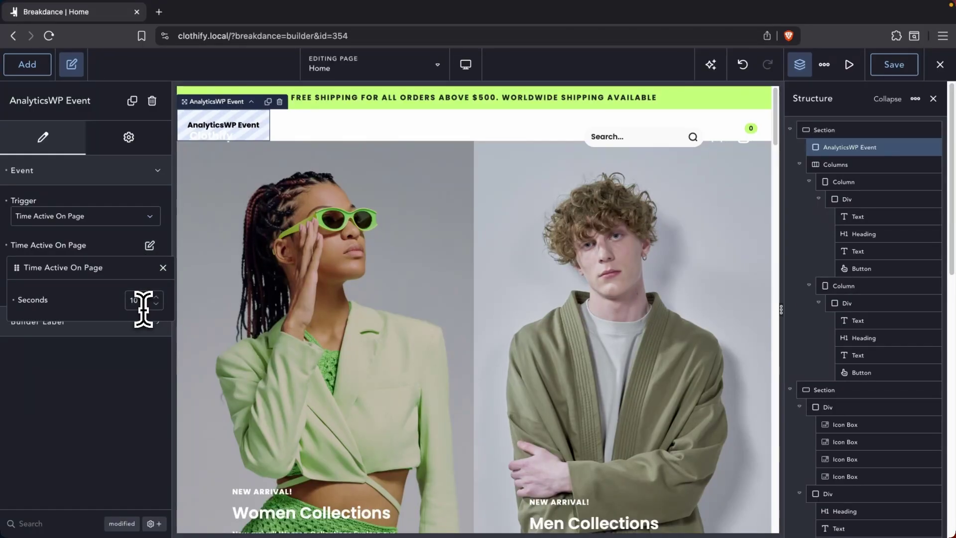
left_click(163, 267)
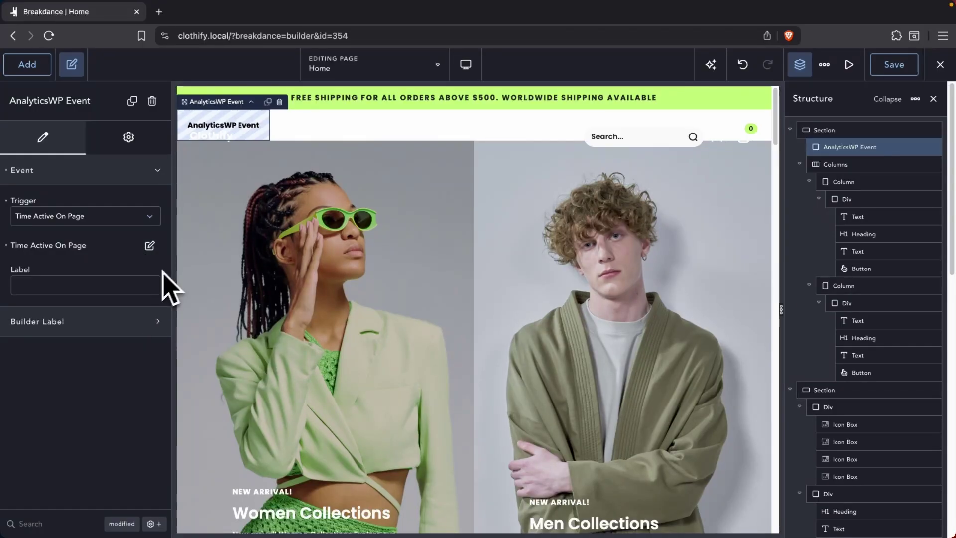
left_click(107, 292)
type("U")
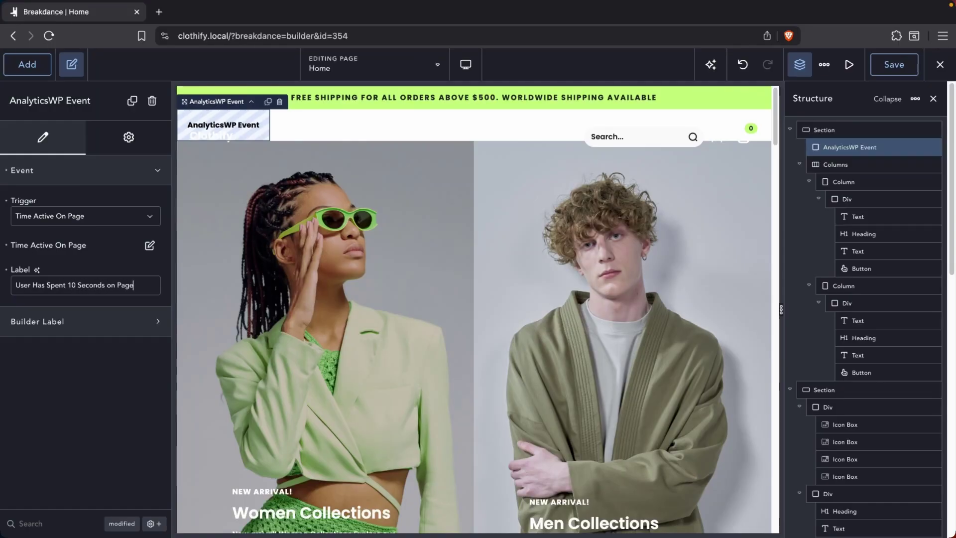
Open an identified visitor's journey in AnalyticsWP and examine the User Has Spent 10 Seconds On Page event after the form submission
key("ctrl+Right")
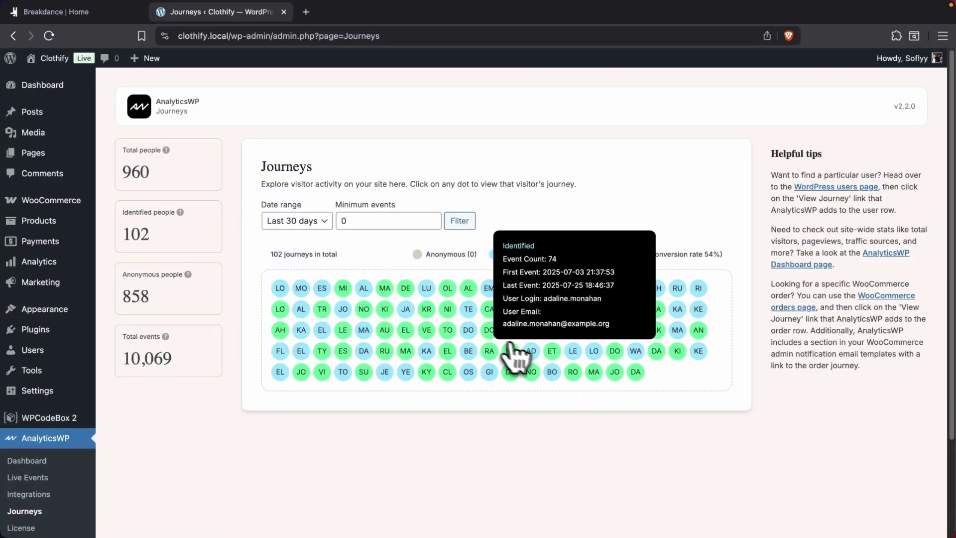
mouse_move(555, 374)
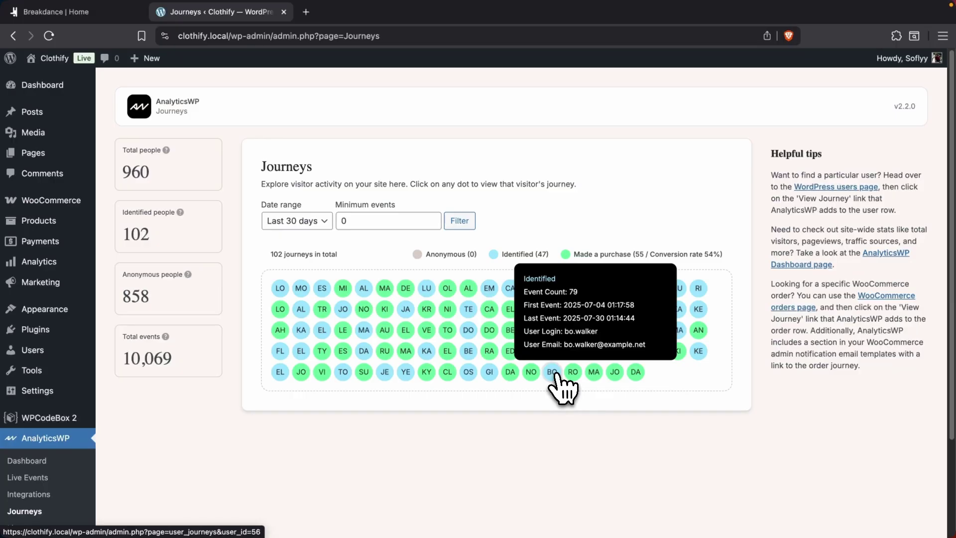
left_click(555, 374)
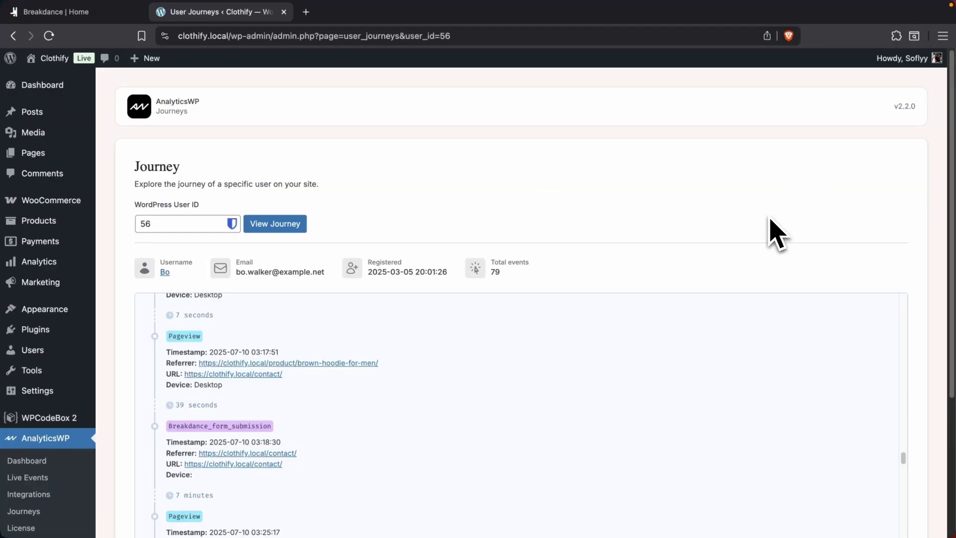
scroll(776, 234, "down", 5)
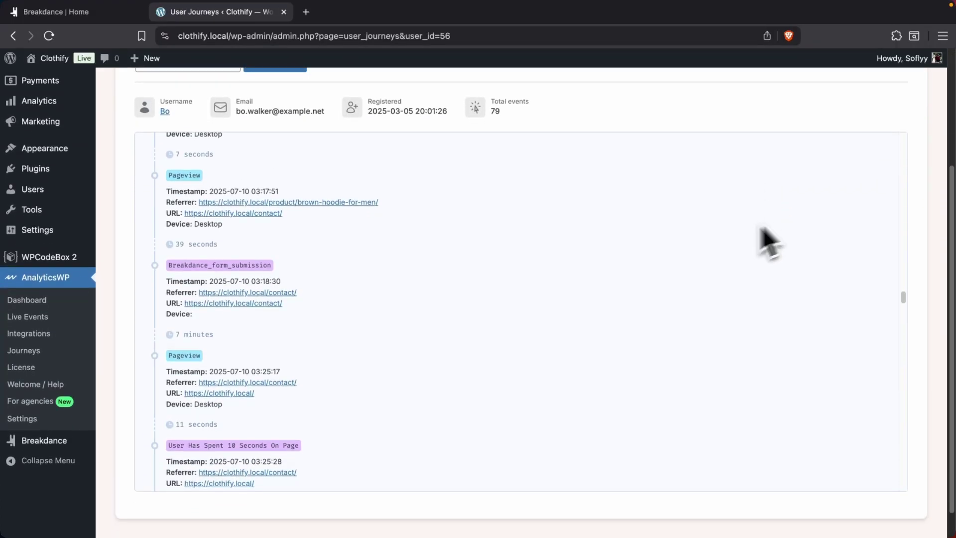
scroll(262, 371, "down", 1)
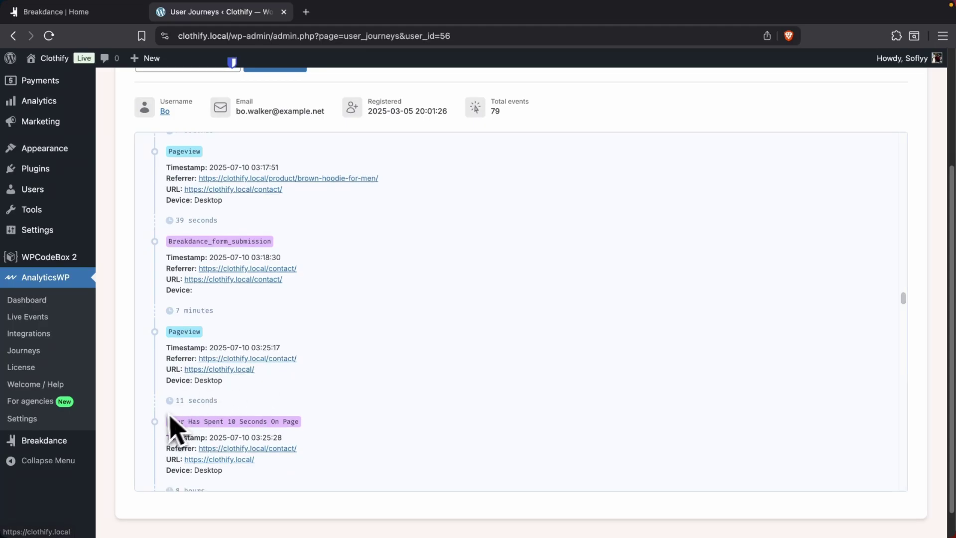
Look through the AnalyticsWP developer documentation on tracking events
key("ctrl+Right")
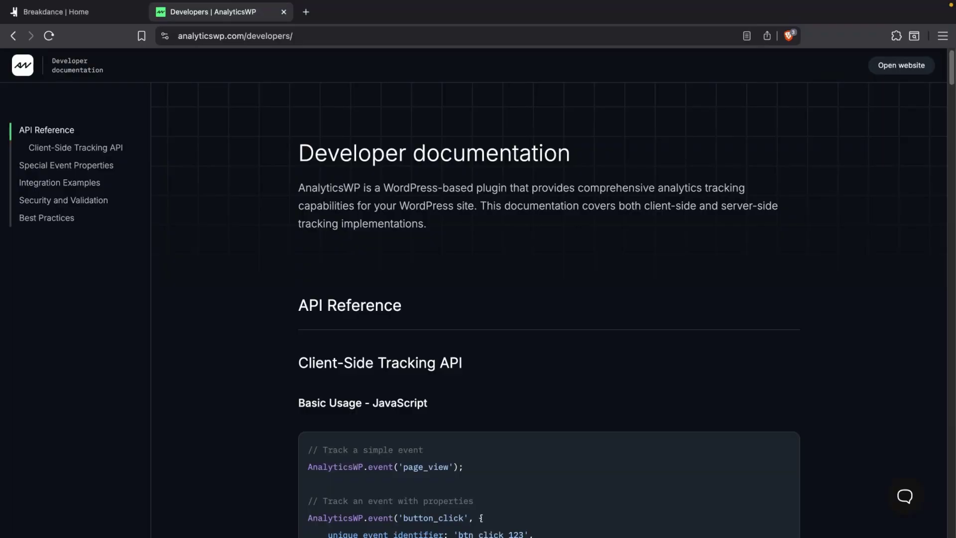
scroll(547, 308, "down", 10)
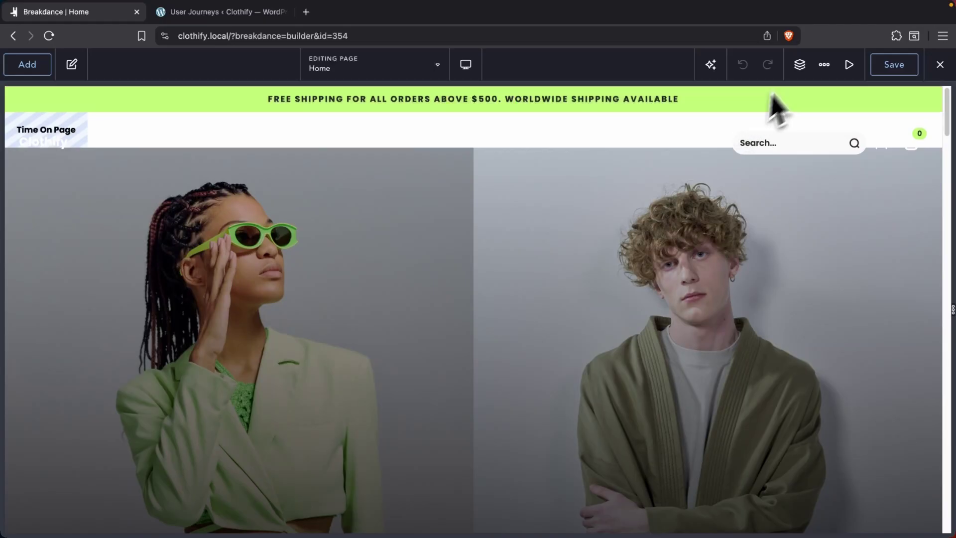
Show the Home page's structure in the Breakdance builder and set the Shop Men button's ID to shop_button_home
left_click(799, 64)
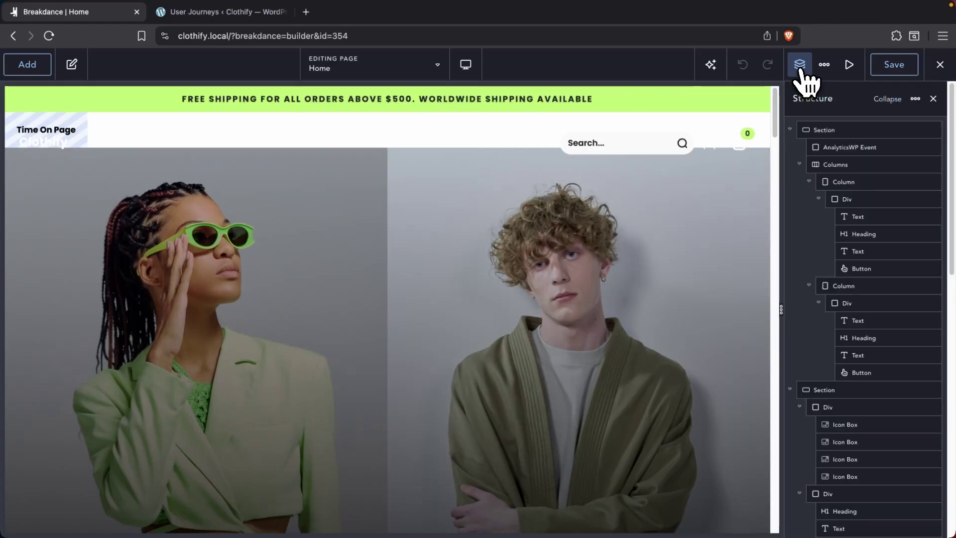
scroll(680, 202, "down", 2)
scroll(632, 237, "down", 3)
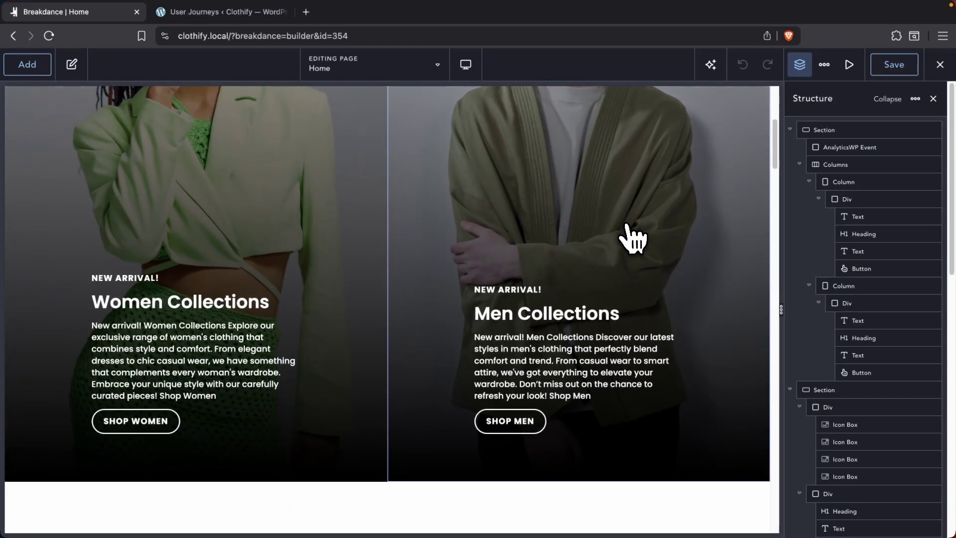
left_click(516, 423)
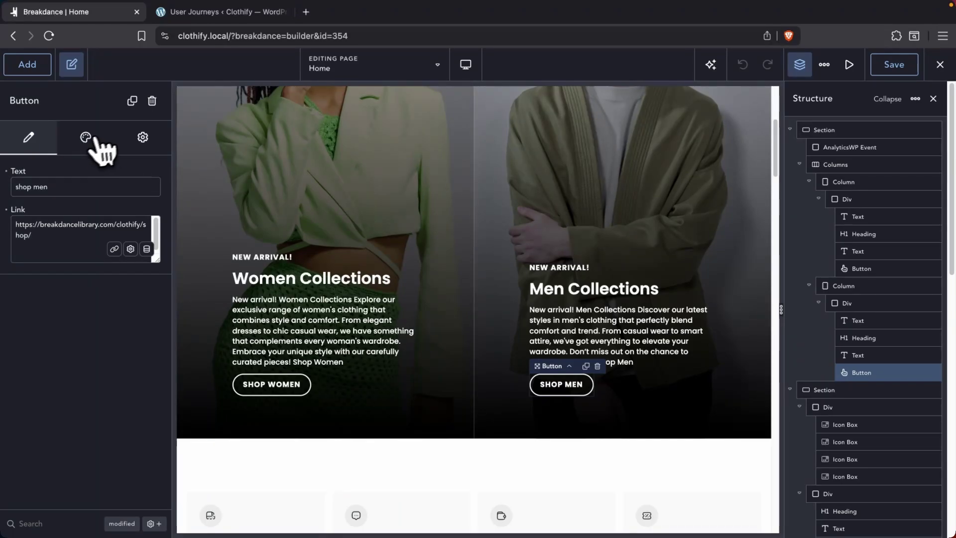
left_click(131, 140)
left_click(98, 170)
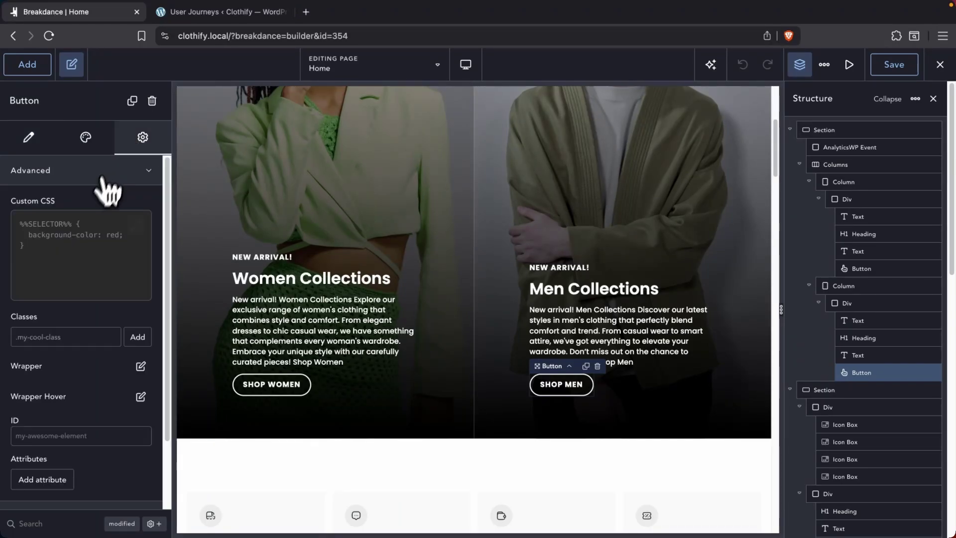
scroll(75, 349, "down", 1)
left_click(87, 384)
type("shop_button_hom")
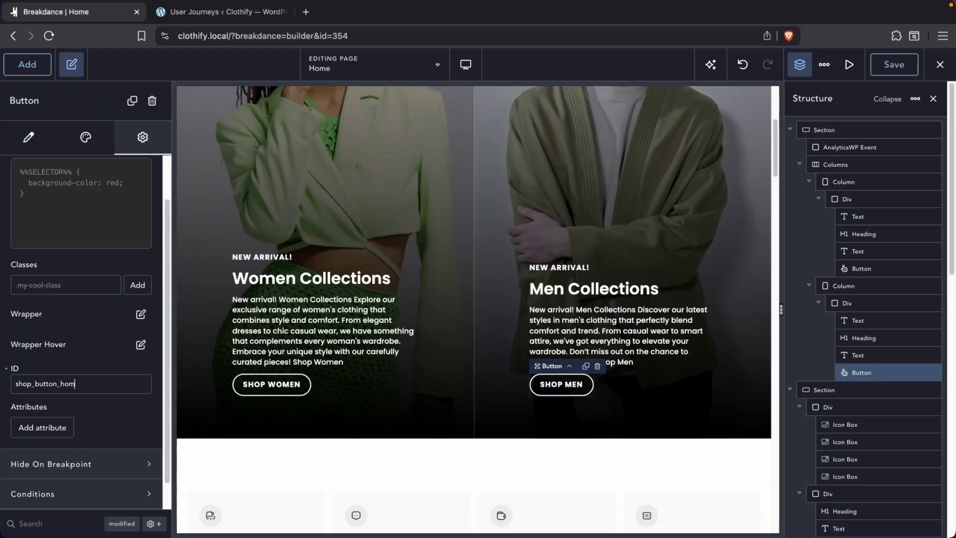
type("e")
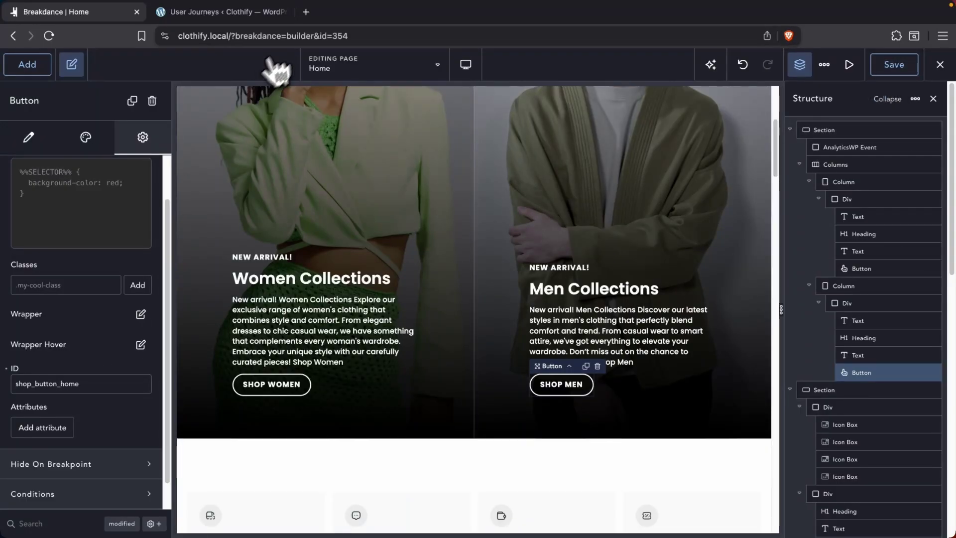
Open analyticswp.com/developers/ in a new browser tab and copy the button_click event snippet with properties from the basic JavaScript usage
left_click(305, 12)
type("https://analyticswp.com/developers/")
key("Return")
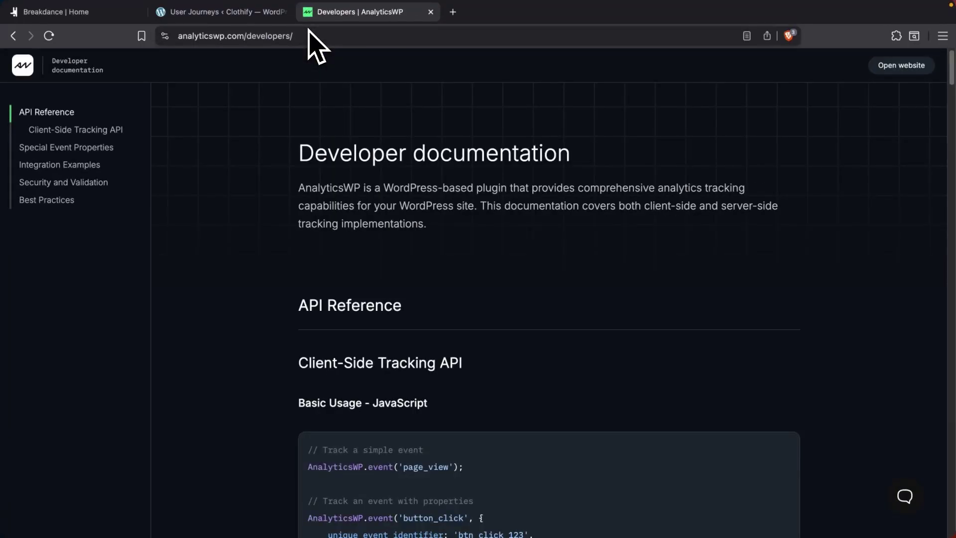
scroll(396, 305, "down", 5)
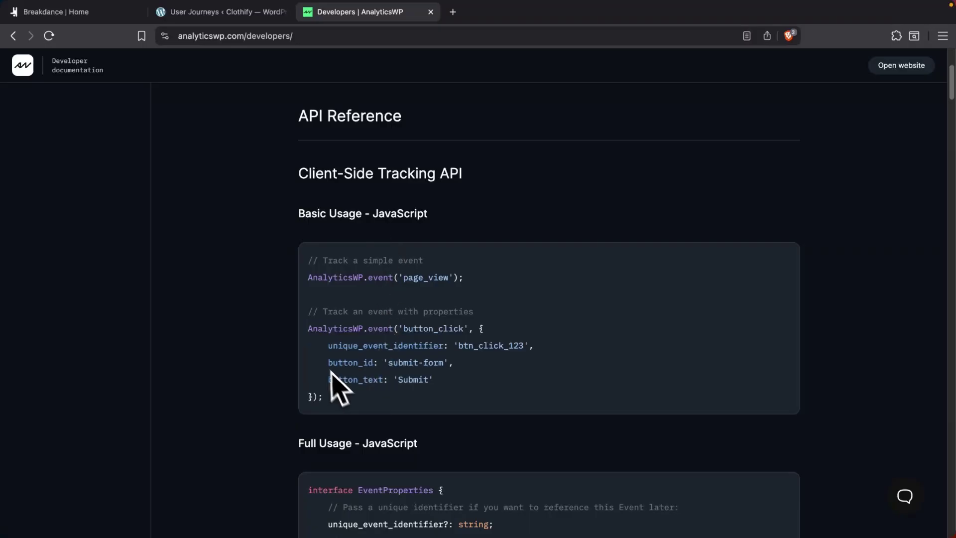
left_click_drag(337, 420, 286, 333)
key("super+c")
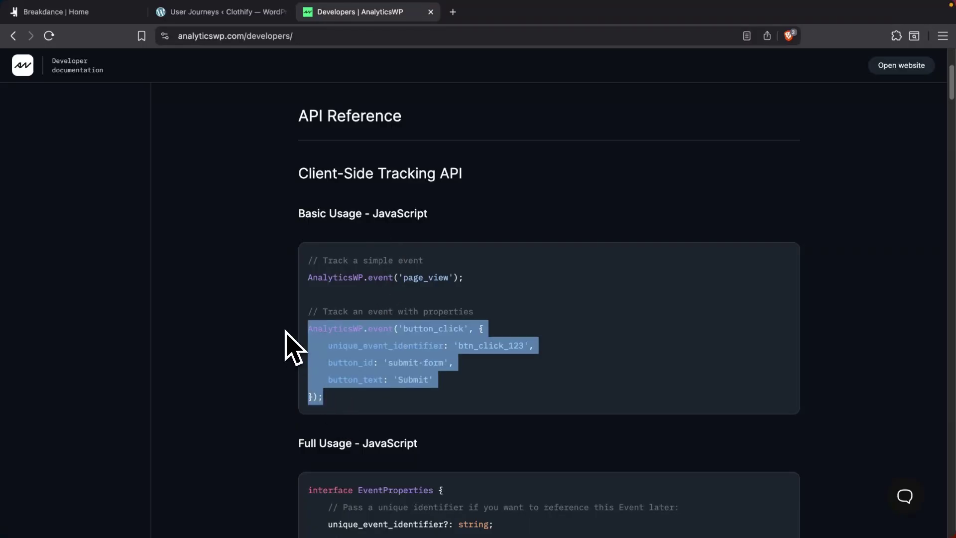
scroll(413, 275, "down", 1)
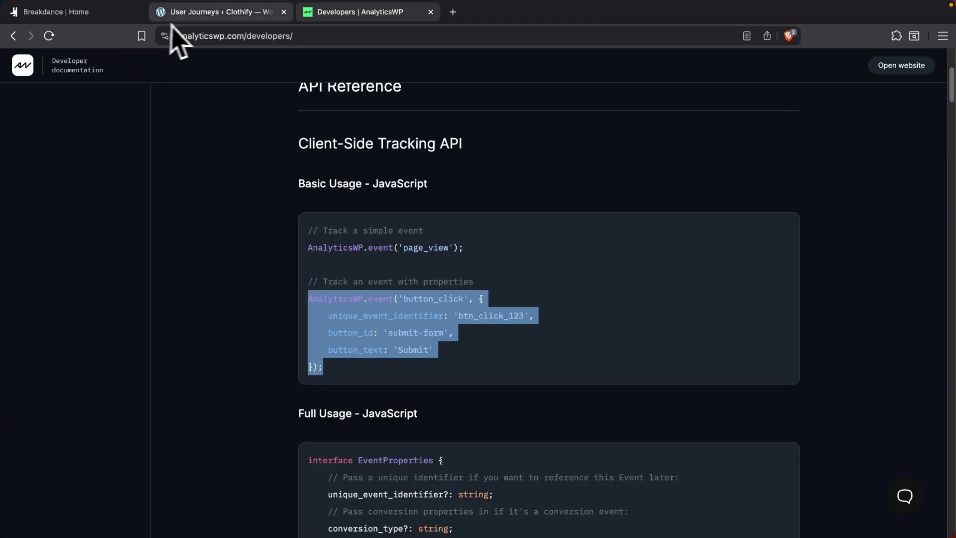
Back in the Breakdance builder, add a Code Block to the Home page's top section, directly below the AnalyticsWP Event element
left_click(77, 13)
left_click(841, 142)
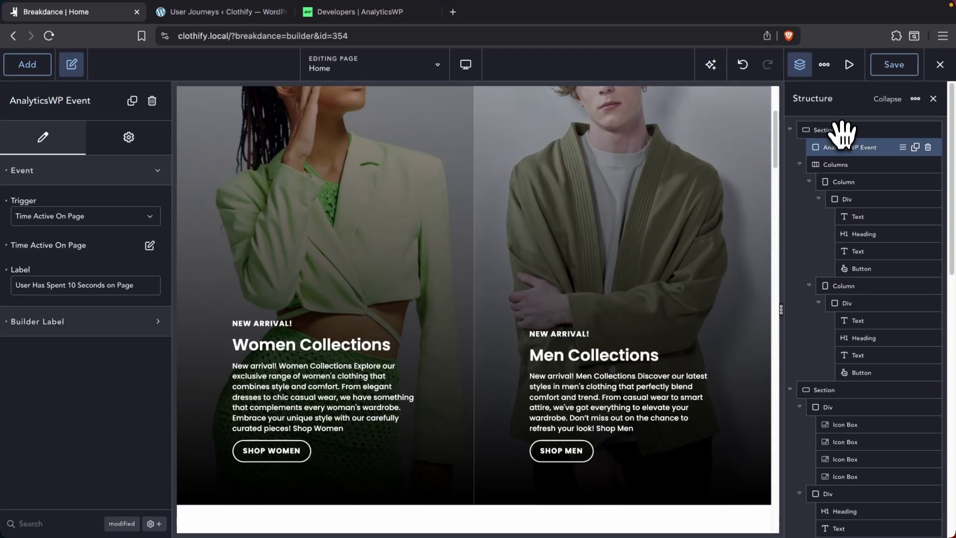
left_click(841, 130)
left_click(45, 67)
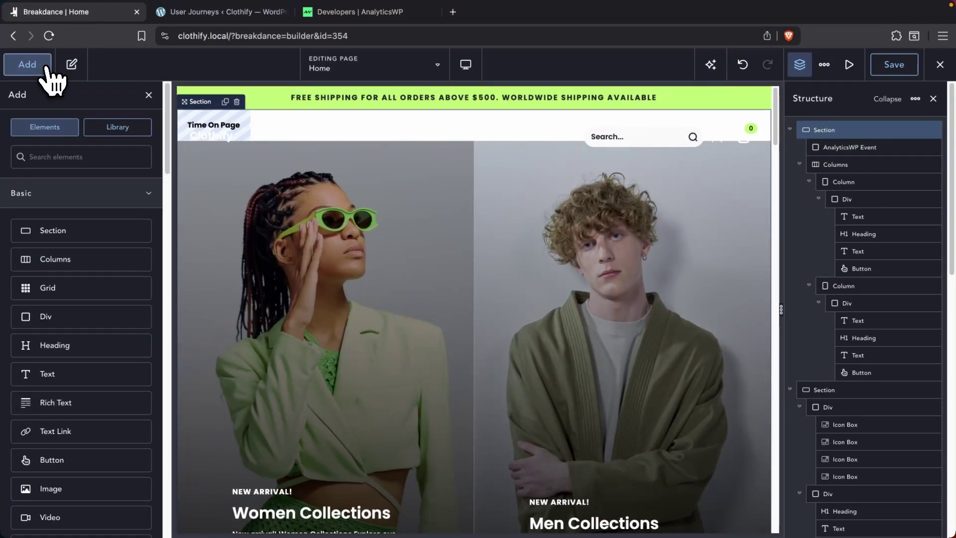
type("code")
key("Return")
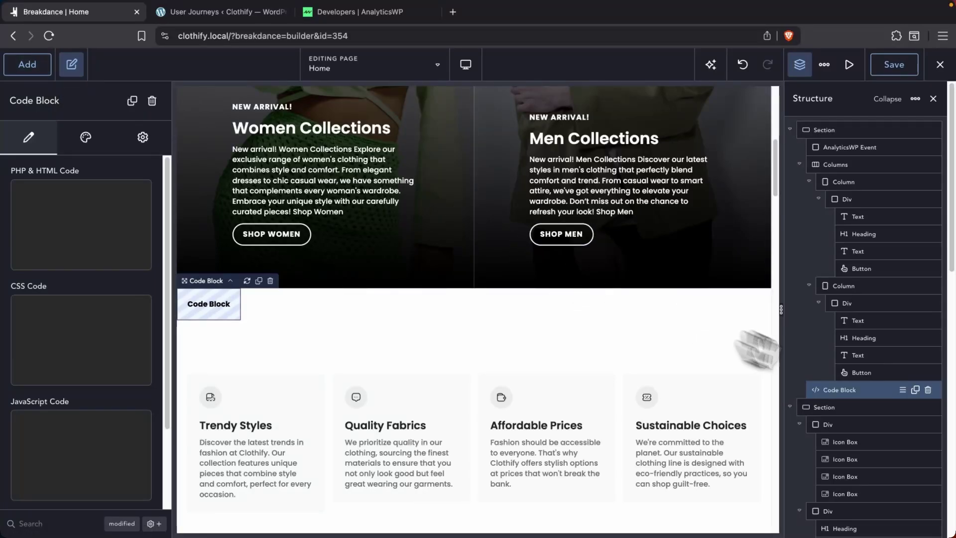
left_click_drag(860, 390, 843, 154)
Paste the copied button_click event snippet into the Code Block's JavaScript code and open it in the expanded editor
scroll(47, 356, "down", 2)
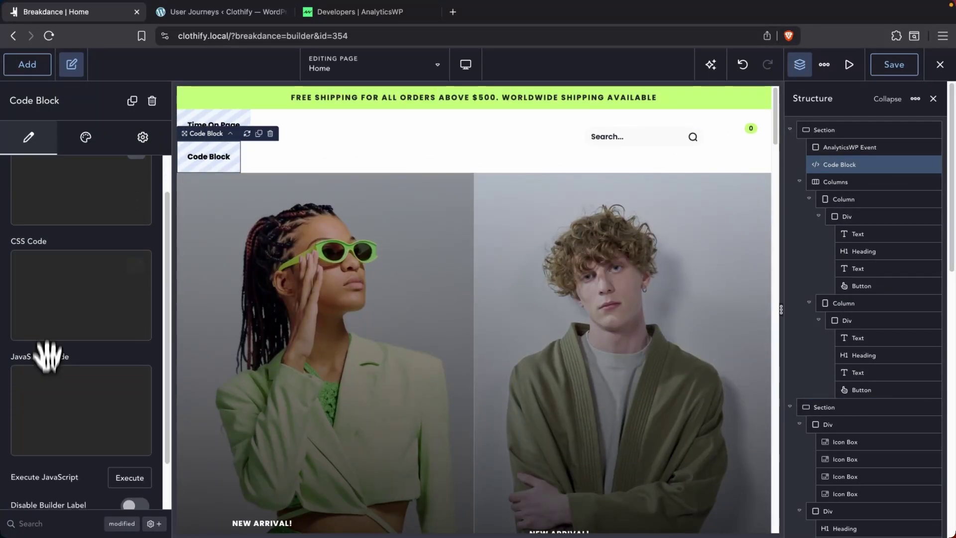
left_click(47, 402)
key("super+v")
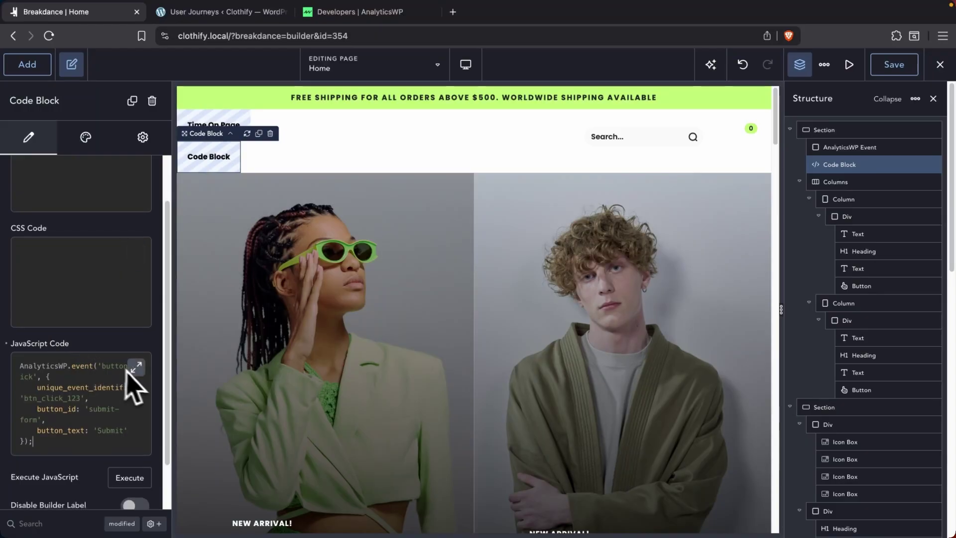
left_click(135, 367)
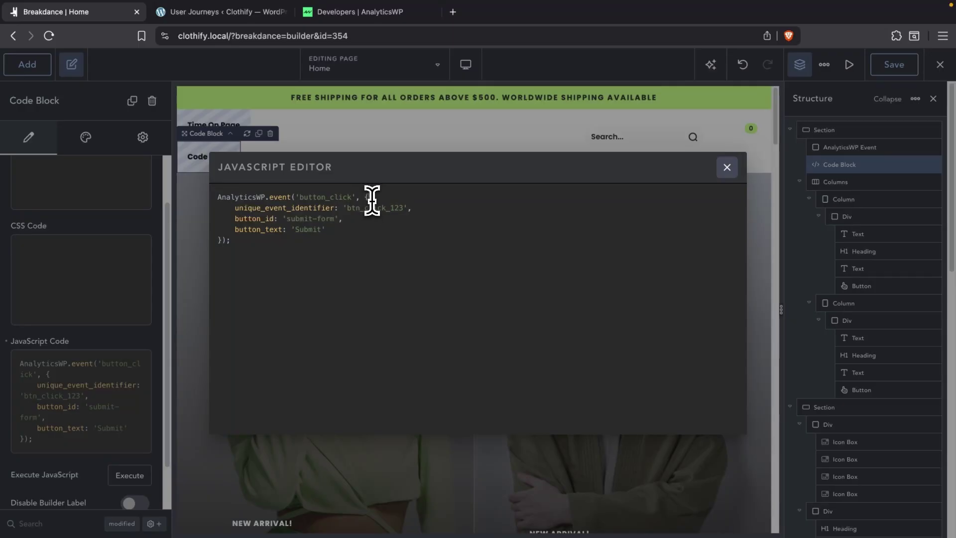
Review the snippet's event name, unique_event_identifier and button_id lines
left_click_drag(369, 197, 201, 196)
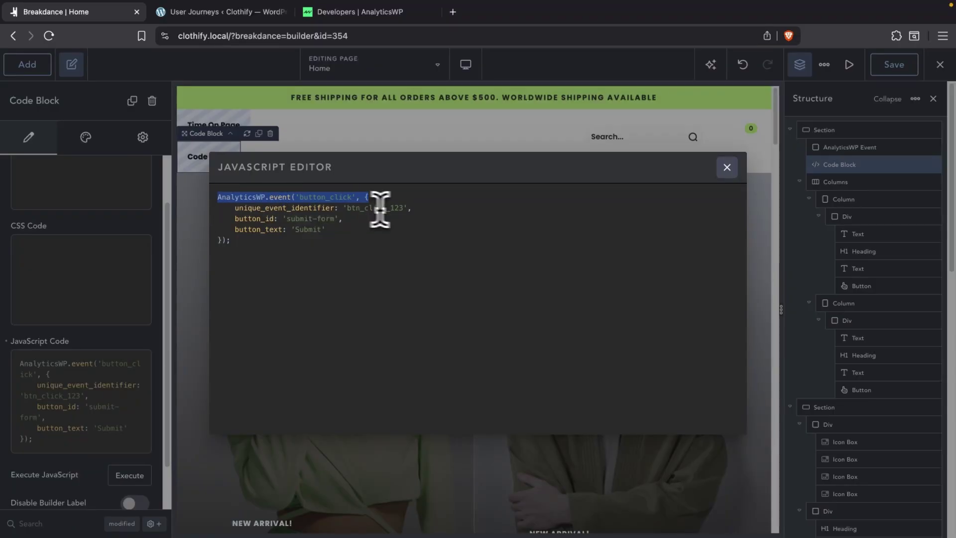
left_click(415, 210)
left_click_drag(415, 210, 222, 212)
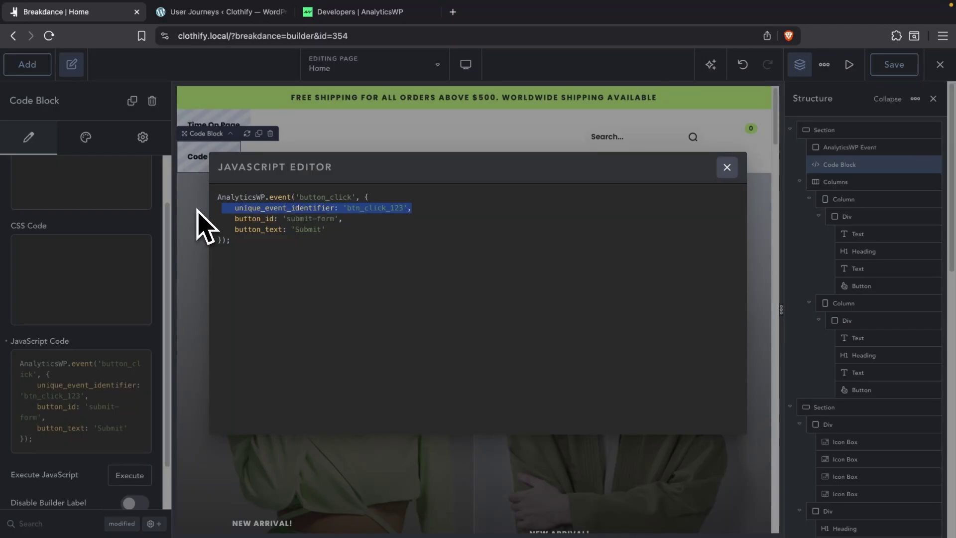
left_click_drag(225, 219, 359, 219)
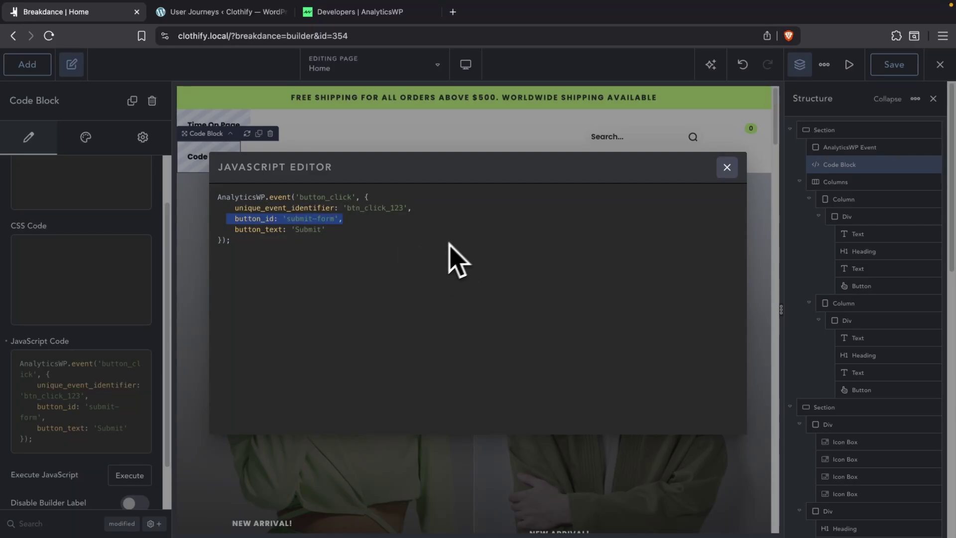
Change the button_id value in the Code Block's button_click snippet to 'shop_button_home'
left_click(404, 247)
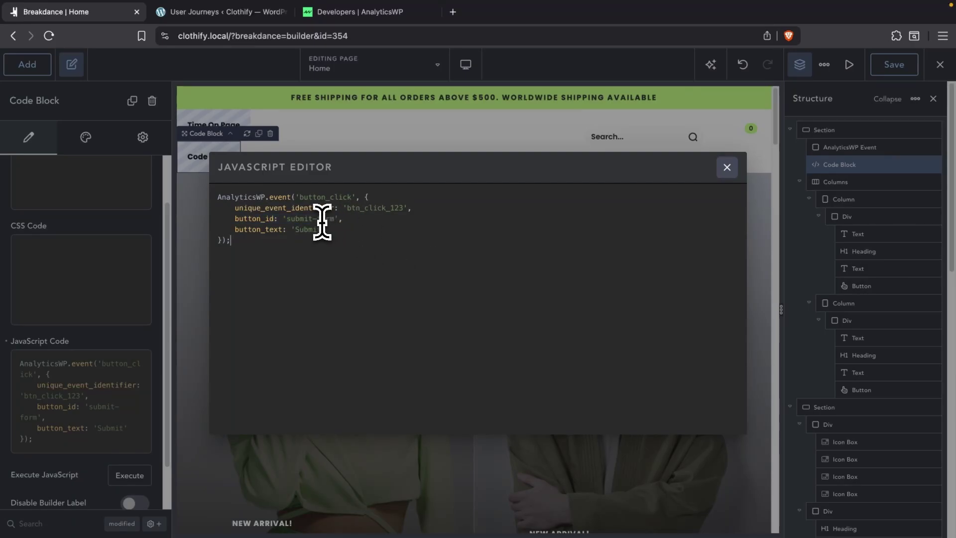
left_click_drag(337, 219, 288, 220)
type("shop_b")
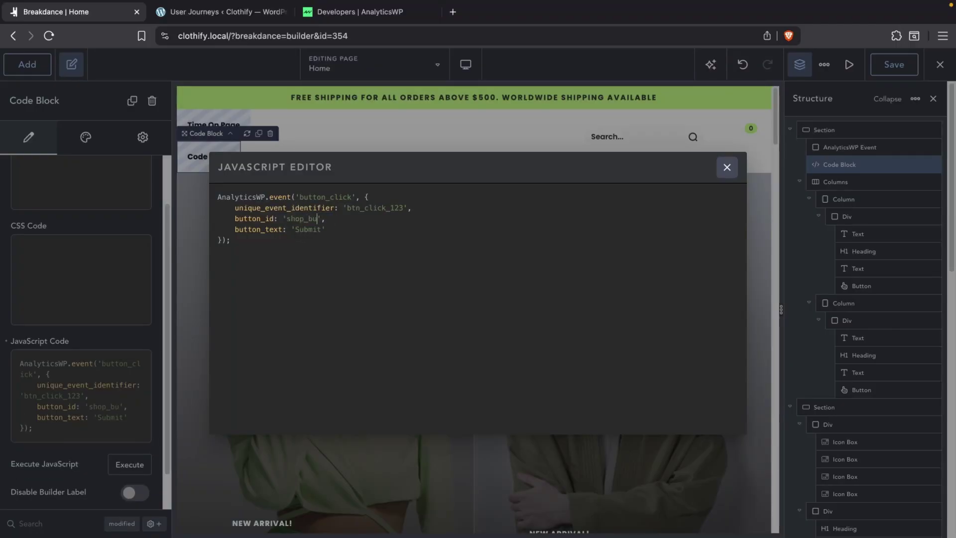
type("utton_home")
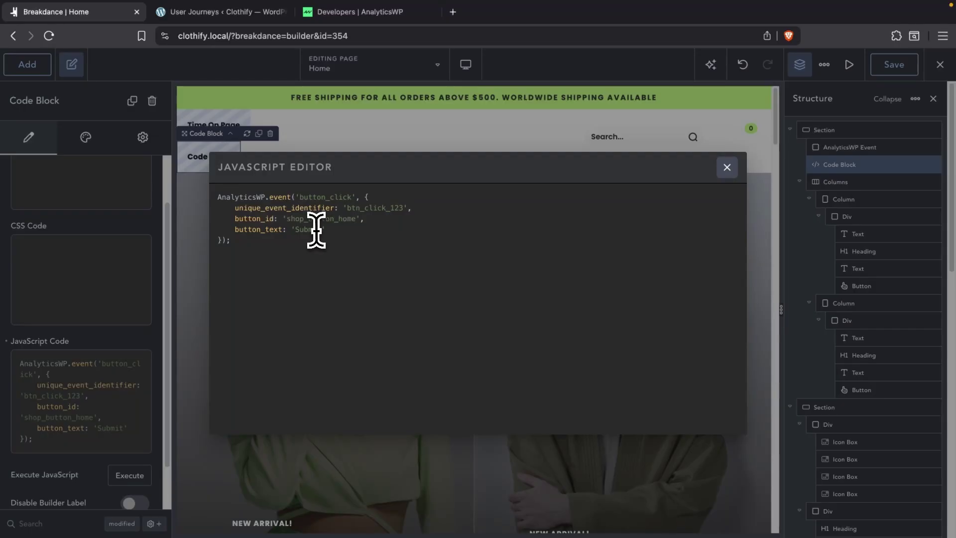
Replace the snippet's button_text value with 'A user clicked the Shop Men button on the Home Page' and close the expanded JavaScript editor
left_click_drag(327, 229, 218, 234)
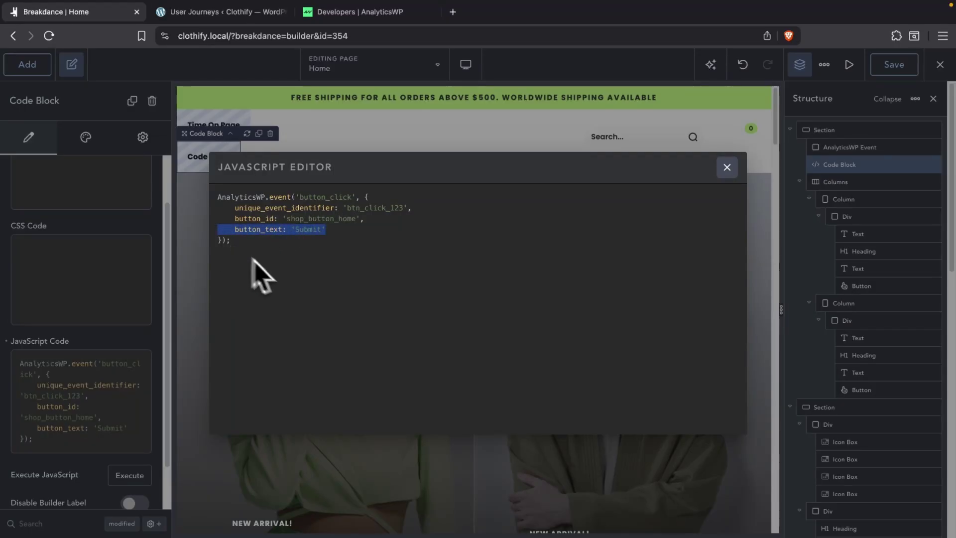
left_click(379, 237)
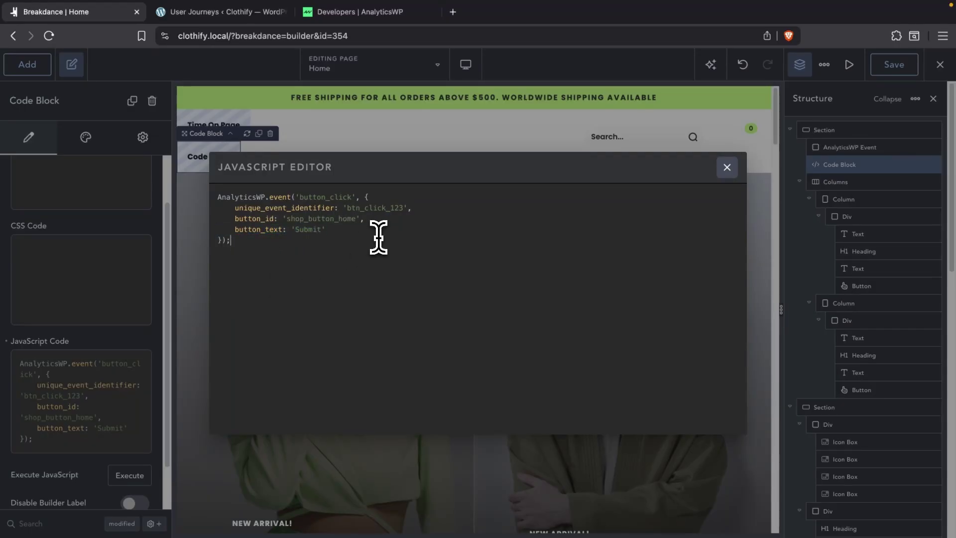
double_click(307, 229)
type("A user clicked the Shop Men")
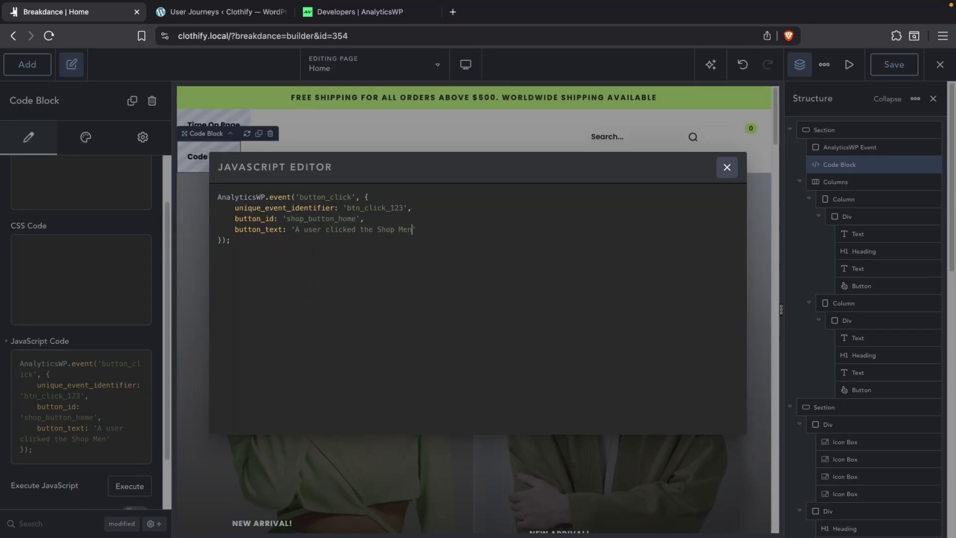
type(" button on the Home Page")
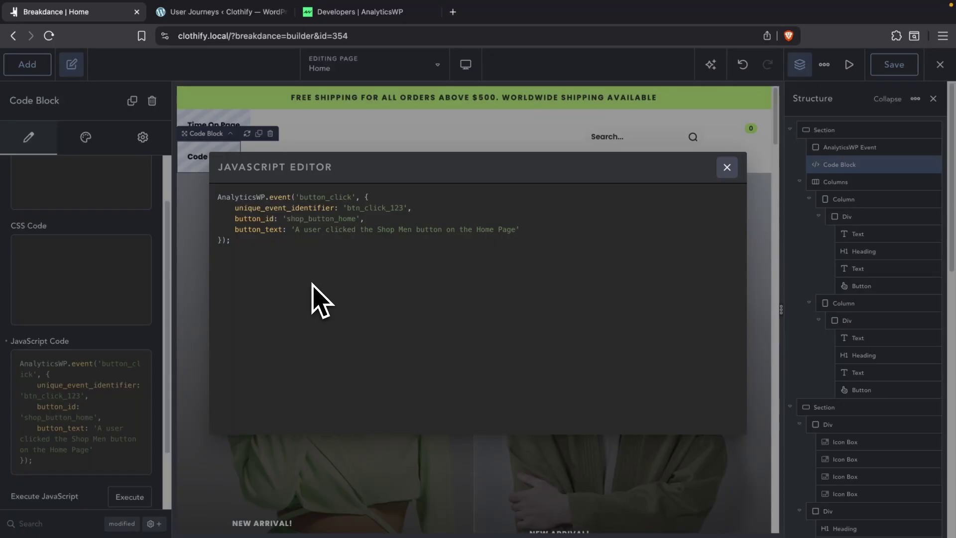
left_click(204, 299)
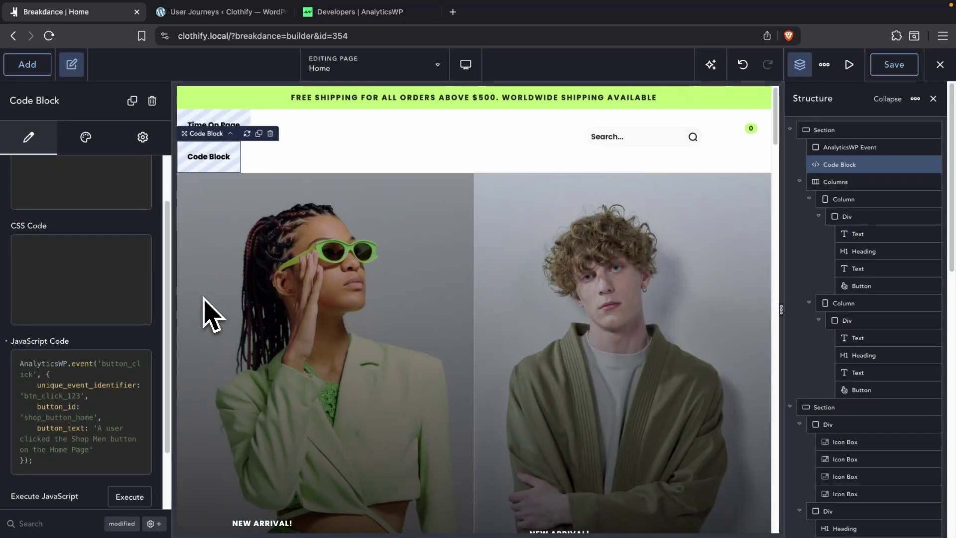
Switch to the live Clothify home page, follow the Men Collections' Shop Men button to test the event, and return to the builder window
key("ctrl+Right")
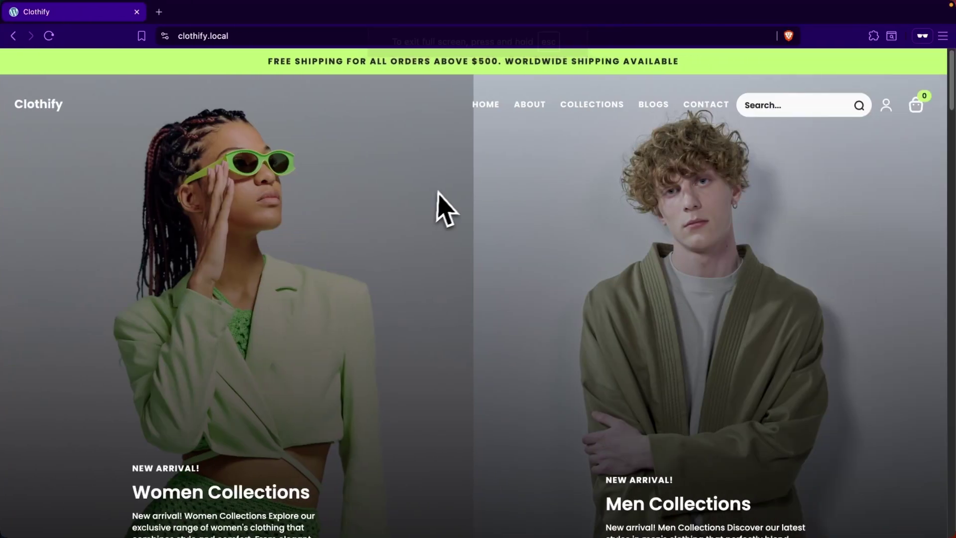
scroll(437, 191, "down", 5)
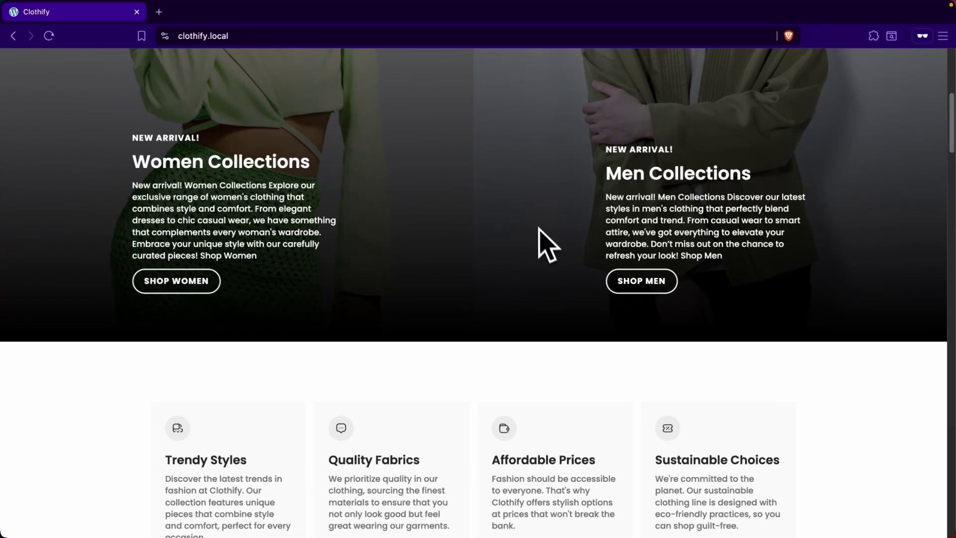
left_click(667, 283)
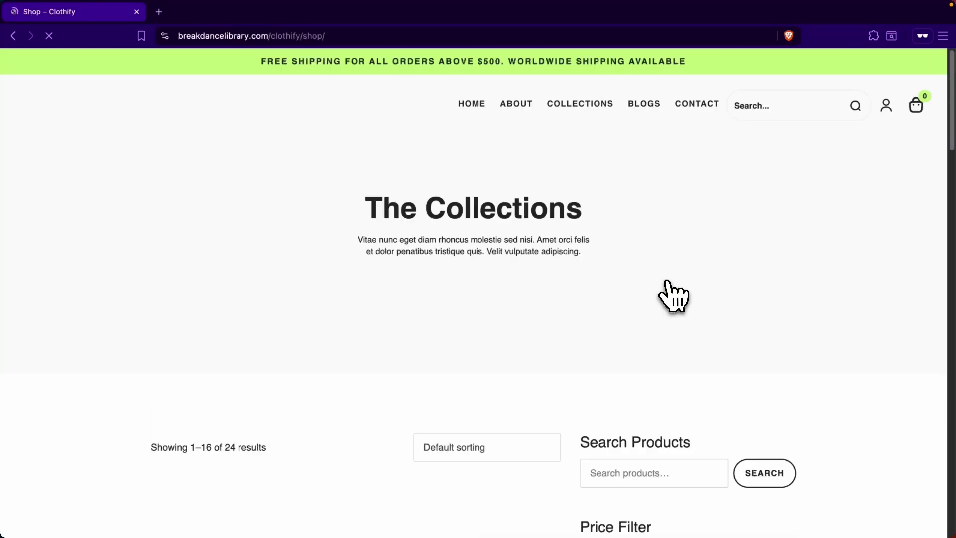
scroll(647, 214, "down", 2)
scroll(652, 222, "down", 1)
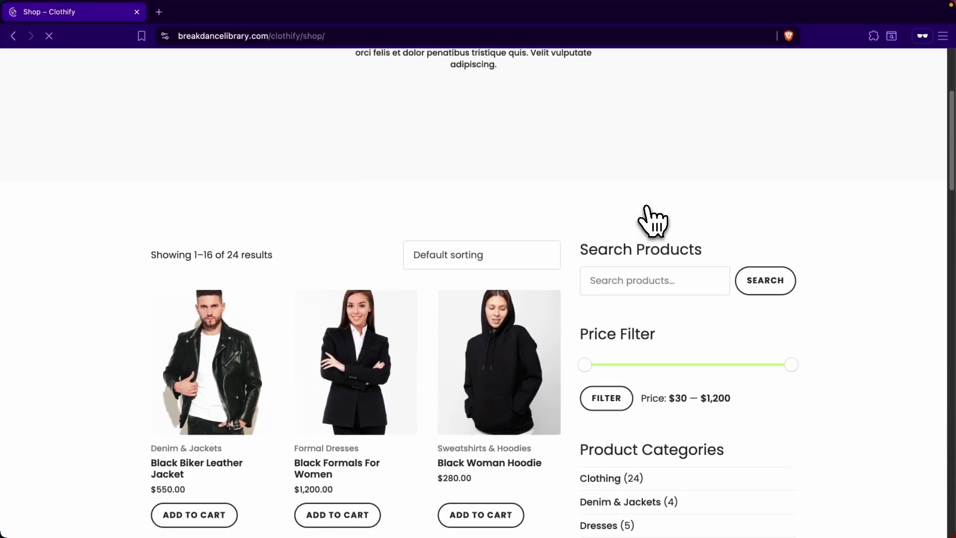
key("super+w")
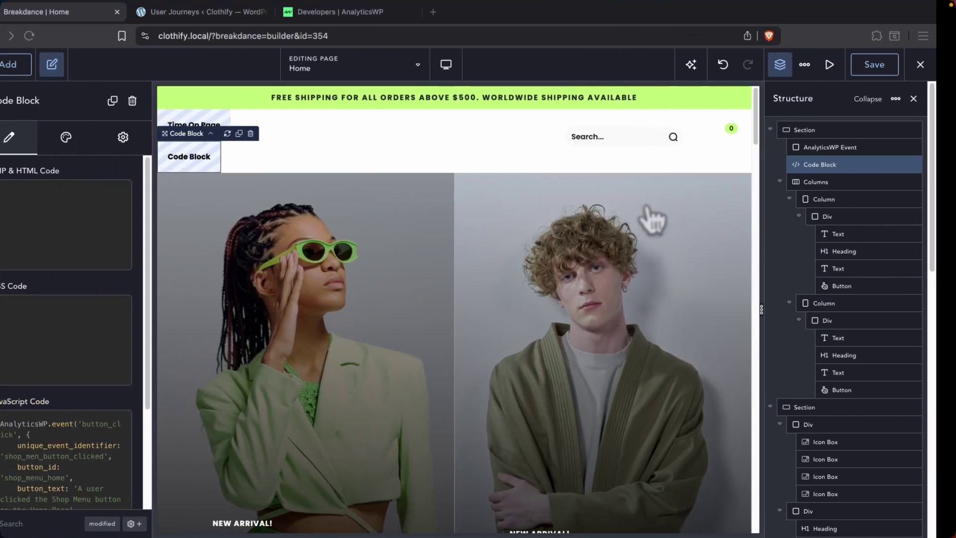
Switch to the AnalyticsWP user journey page and examine the most recent events for the Shop Men button click
left_click(219, 14)
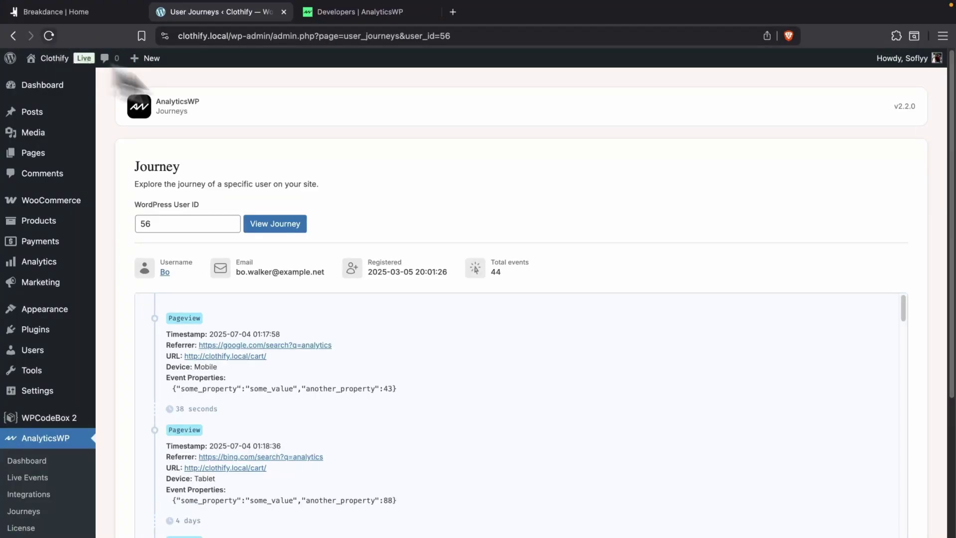
scroll(512, 199, "down", 10)
scroll(520, 261, "down", 15)
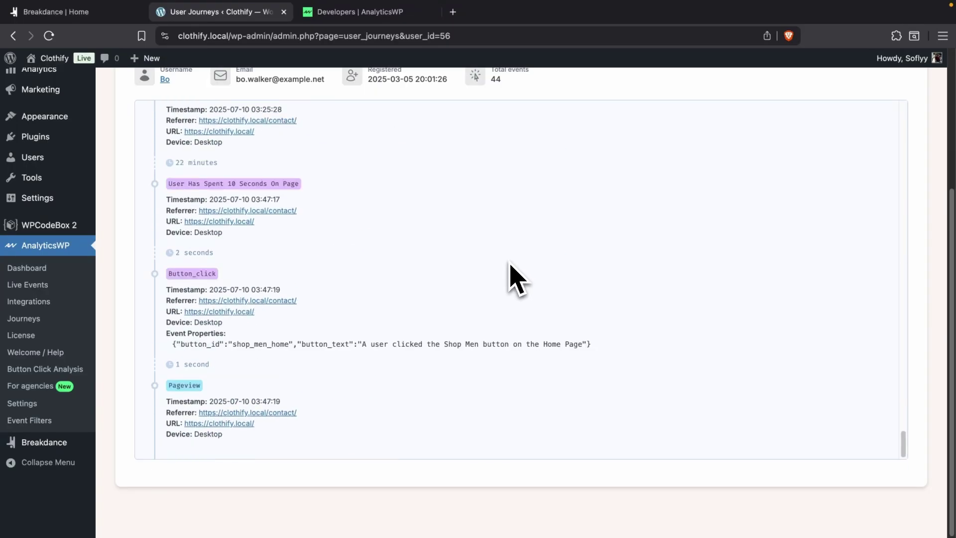